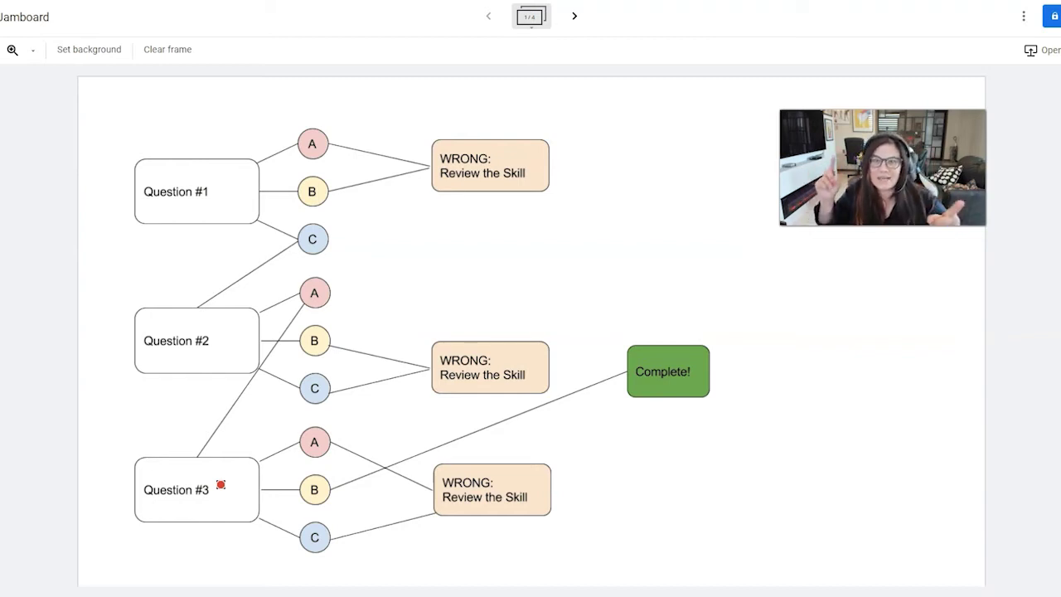
# Walk through Jamboard frame 1's flowchart of how answers A, B and C to Questions #1–#3 branch.
pyautogui.click(336, 248)
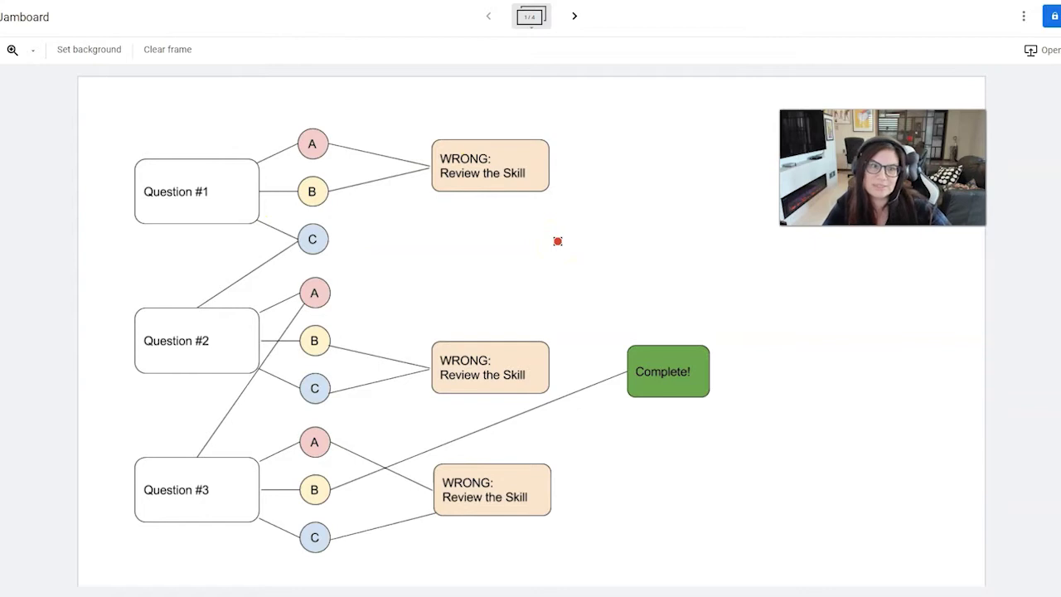
# Advance to Jamboard frame 3: solve 27 + 75, re-teach, practice 35 + 48, 'You did it!'.
pyautogui.click(575, 16)
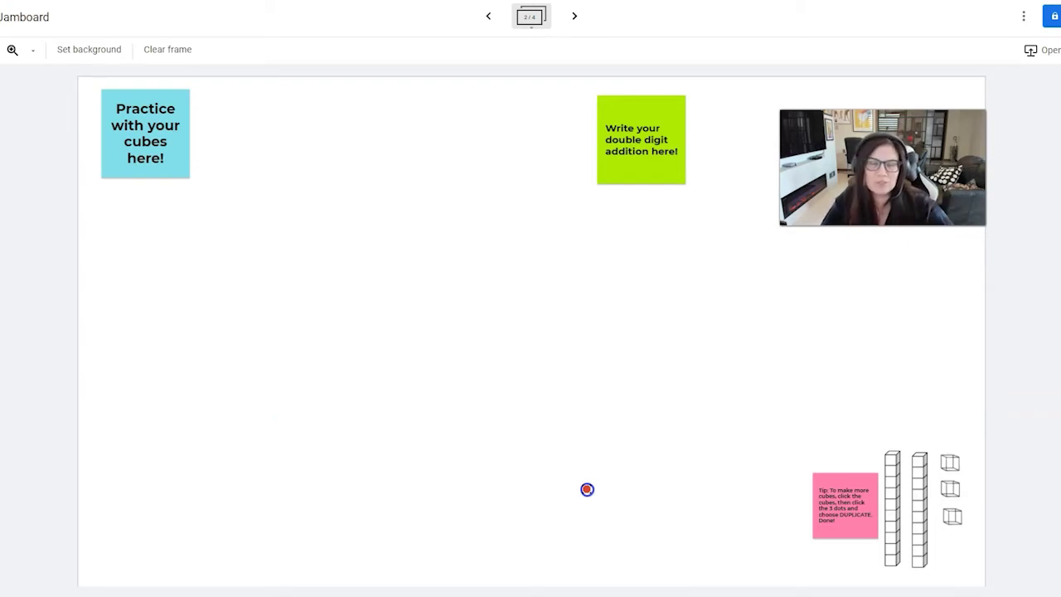
pyautogui.click(577, 24)
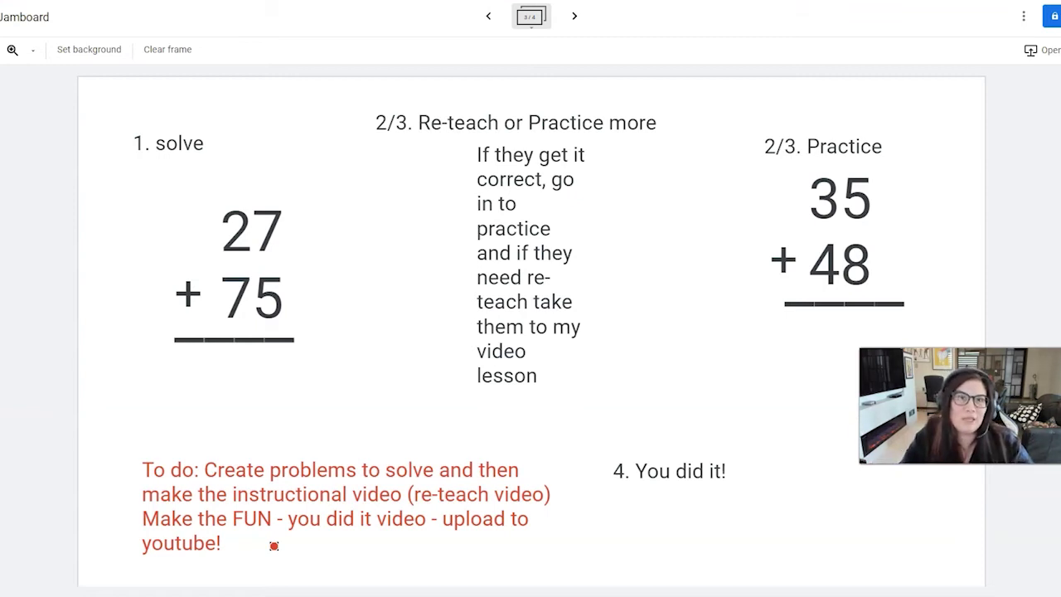
# Switch to the Addition with Regrouping Activity form in the Google Forms editor.
pyautogui.click(301, 521)
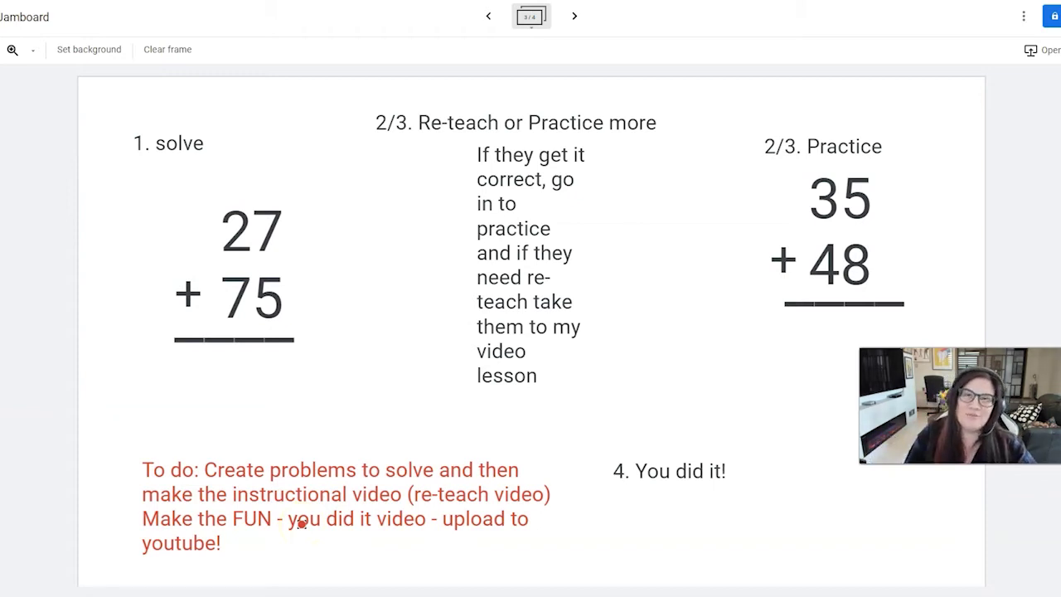
pyautogui.click(372, 428)
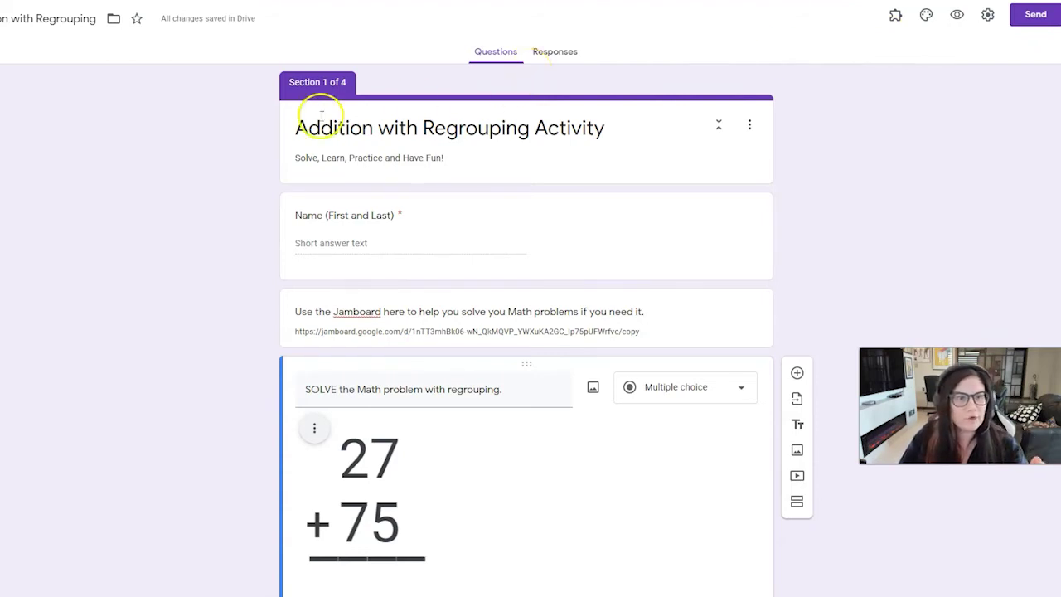
pyautogui.scroll(-15, 425, 132)
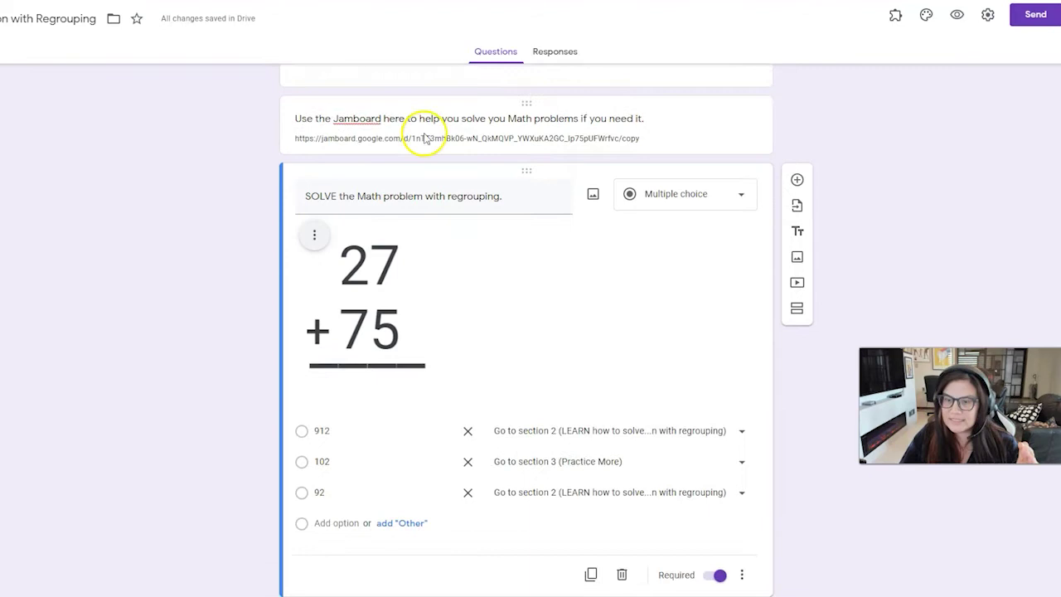
pyautogui.scroll(15, 434, 248)
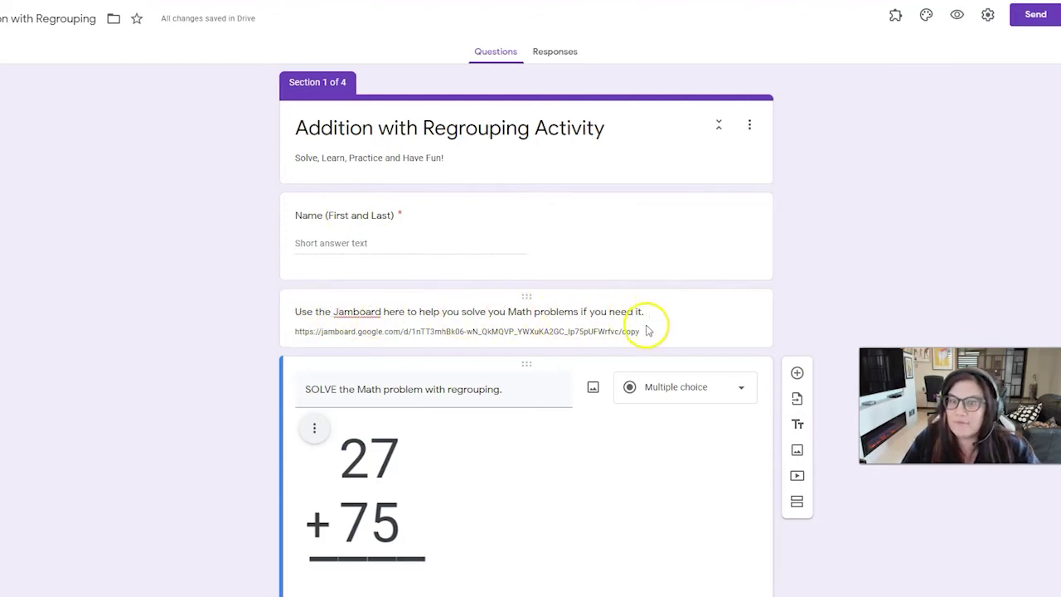
pyautogui.click(958, 18)
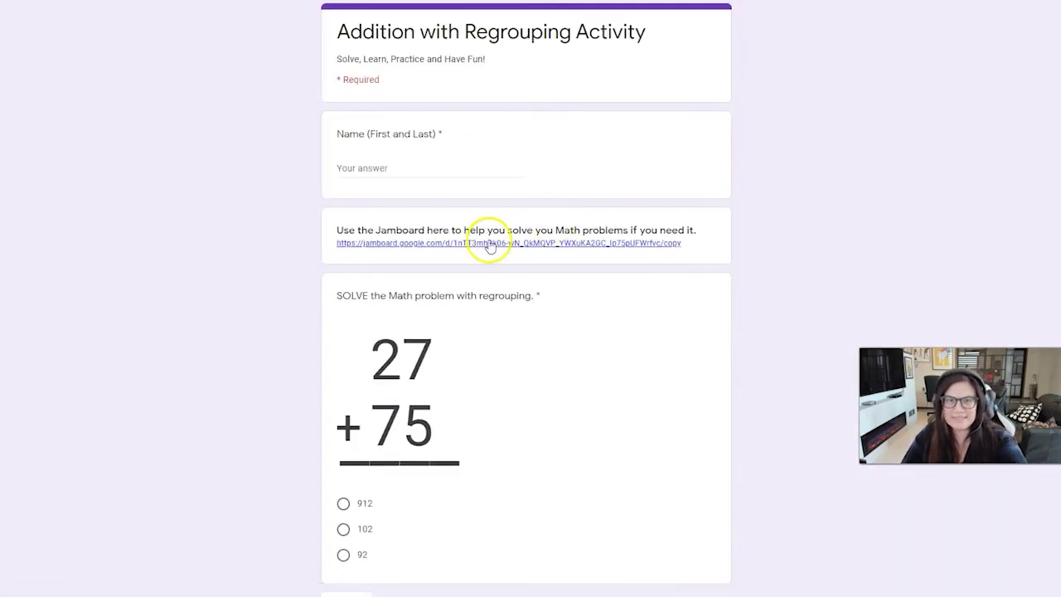
pyautogui.click(490, 244)
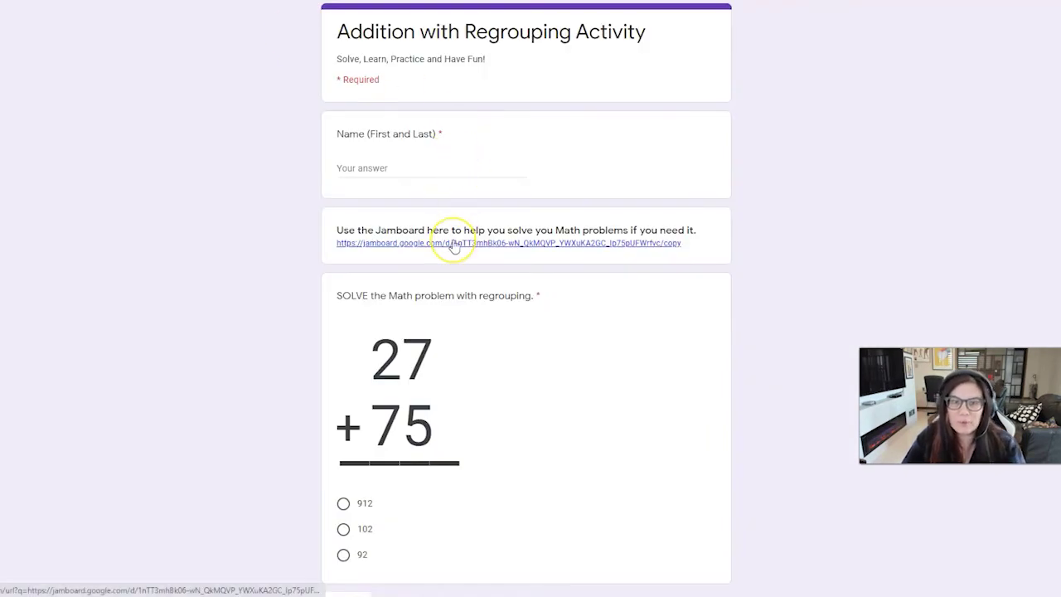
pyautogui.click(455, 244)
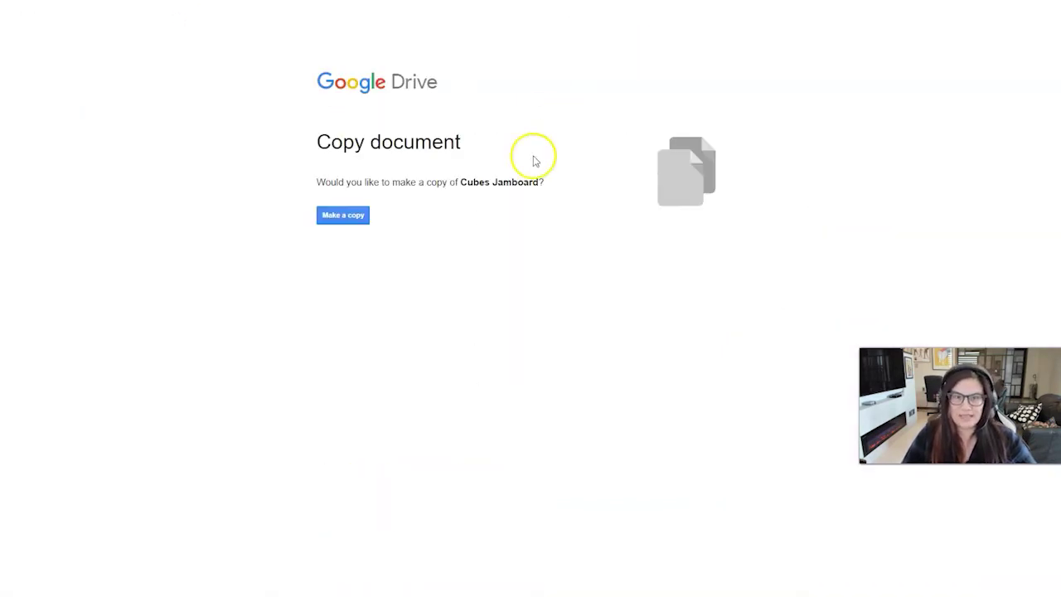
pyautogui.click(348, 217)
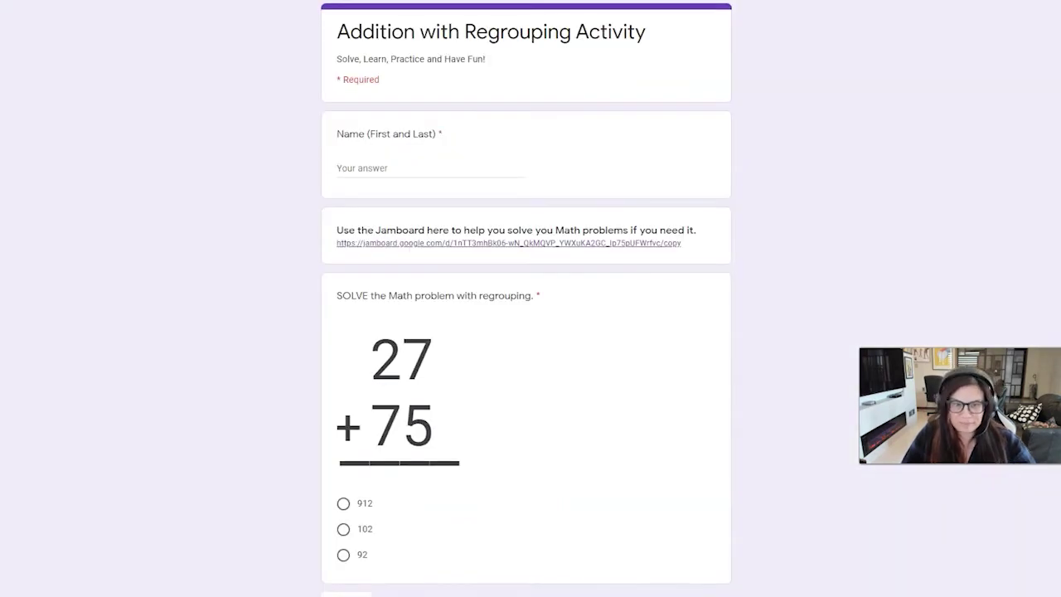
pyautogui.scroll(-2, 467, 213)
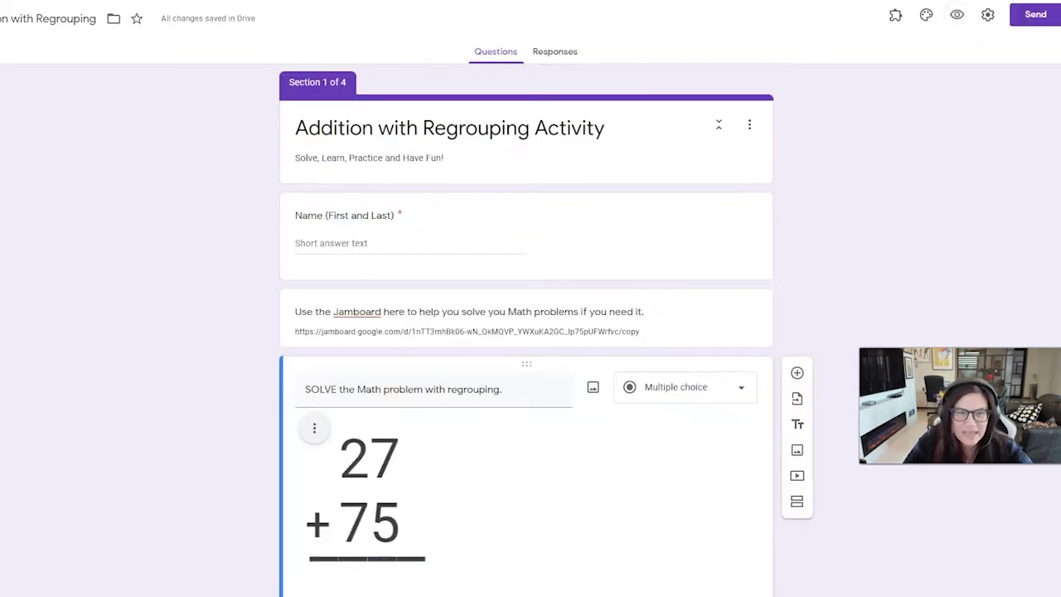
pyautogui.scroll(-3, 422, 351)
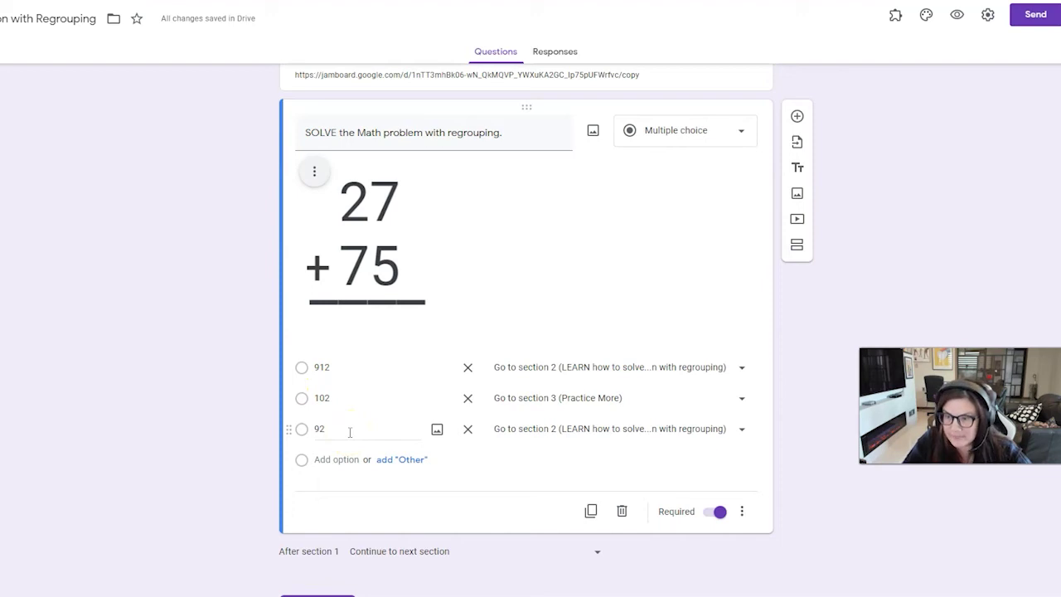
pyautogui.click(355, 428)
pyautogui.click(636, 171)
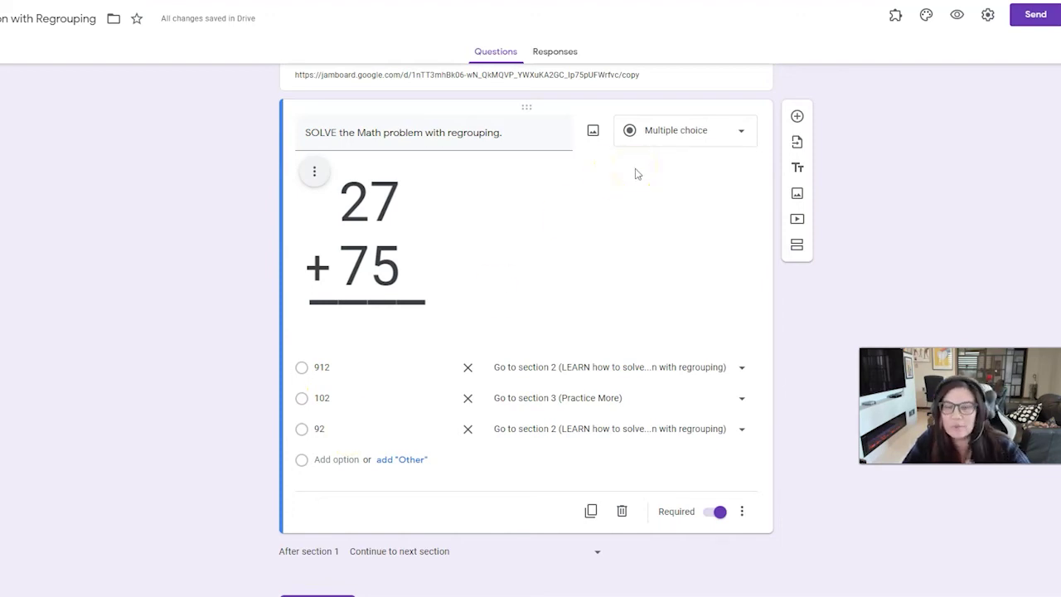
pyautogui.click(740, 132)
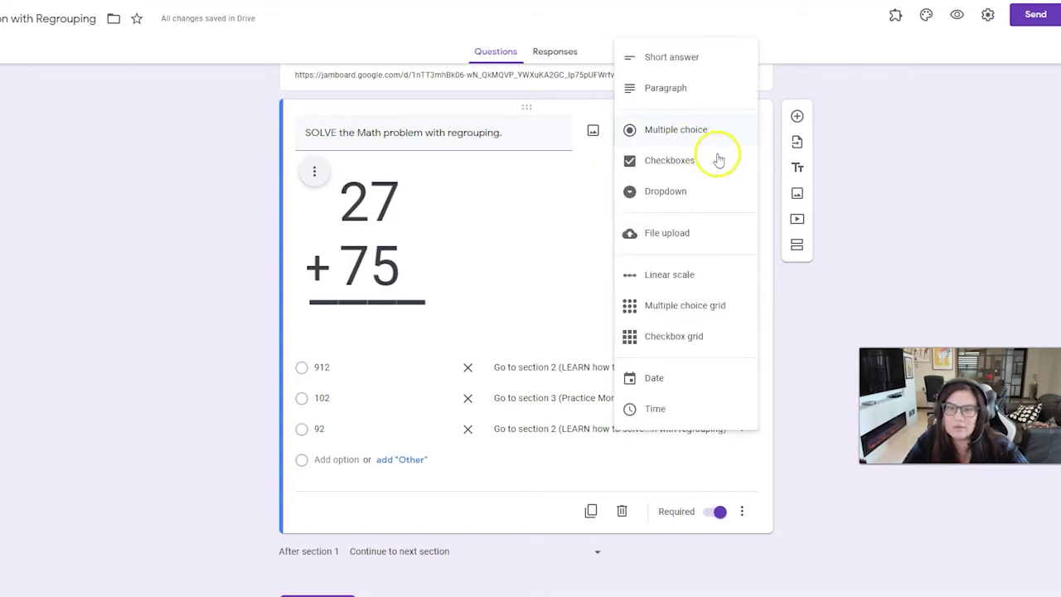
pyautogui.click(676, 134)
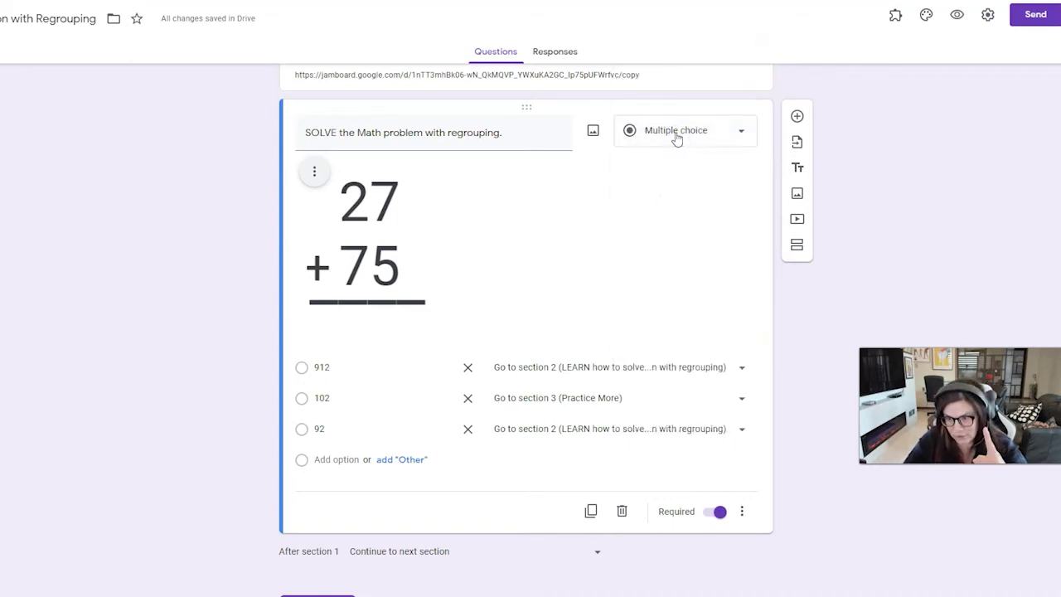
pyautogui.click(322, 367)
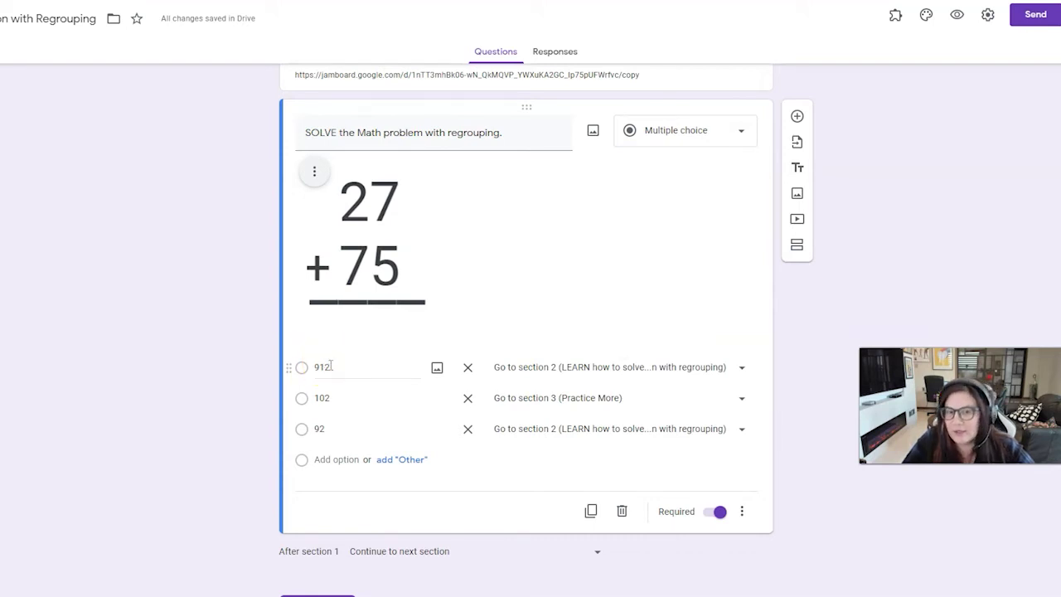
pyautogui.click(335, 395)
pyautogui.doubleClick(336, 395)
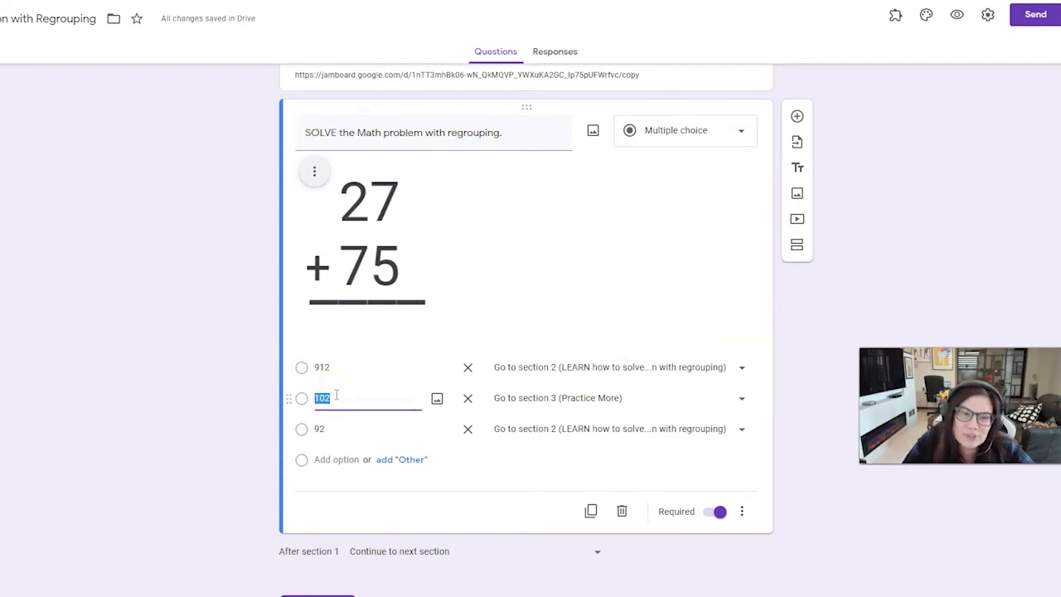
pyautogui.doubleClick(331, 428)
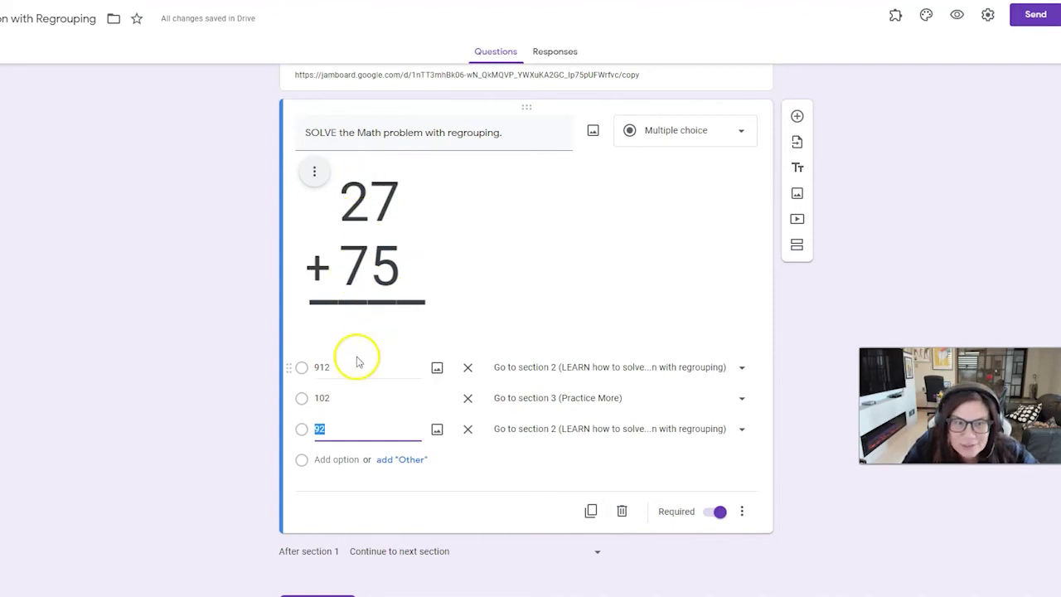
pyautogui.click(344, 372)
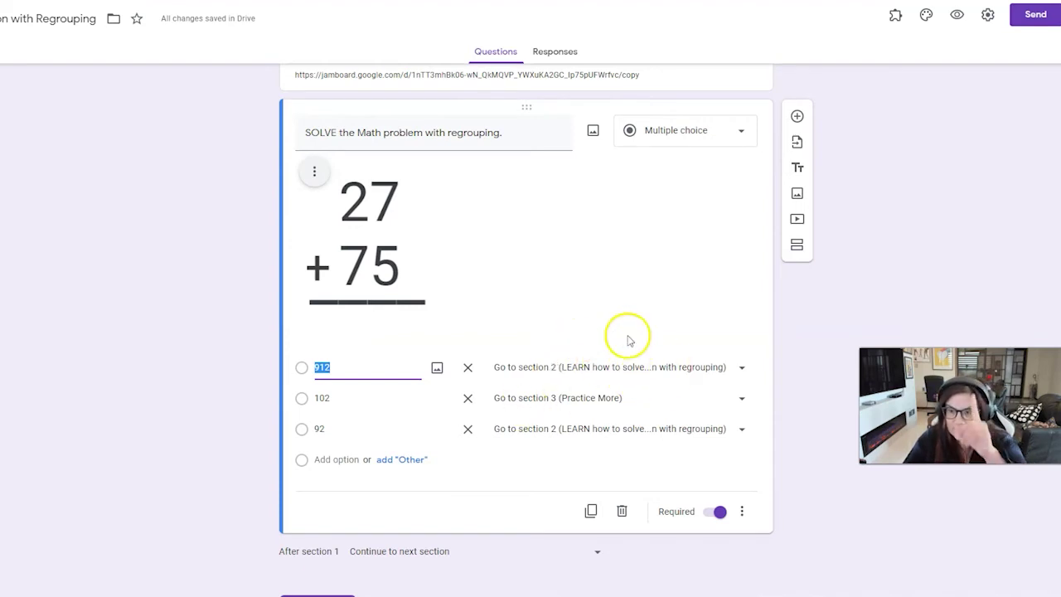
# Uncheck Go to section based on answer for the 27 + 75 question, then review the sections.
pyautogui.click(743, 512)
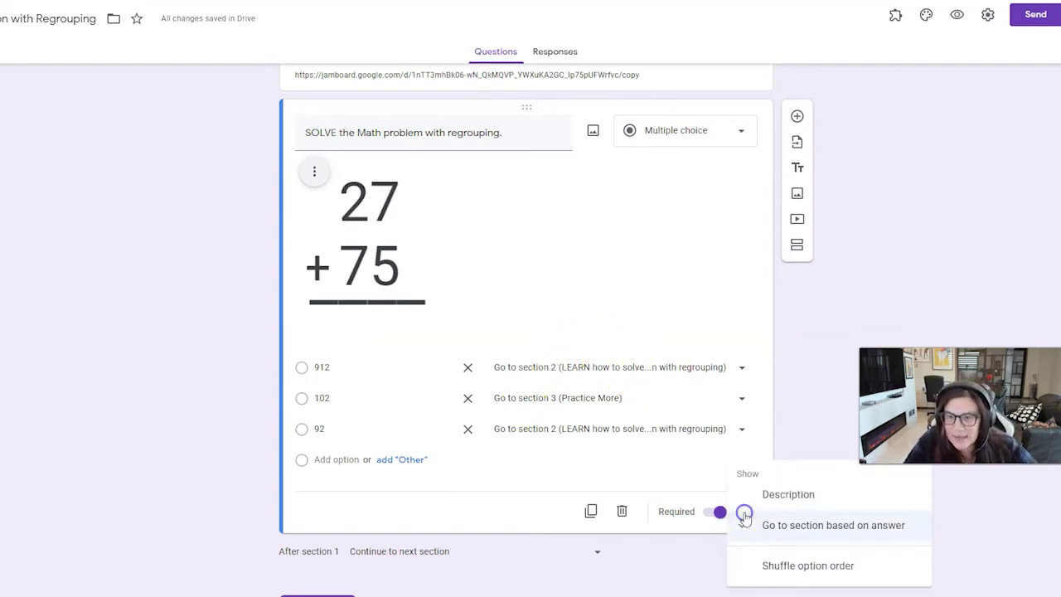
pyautogui.click(825, 526)
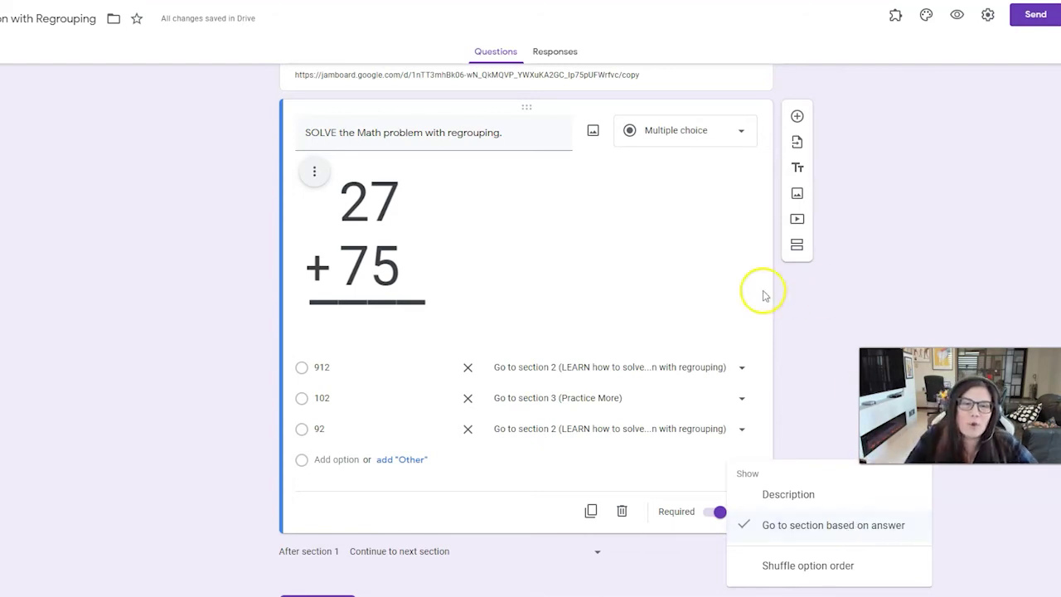
pyautogui.click(592, 363)
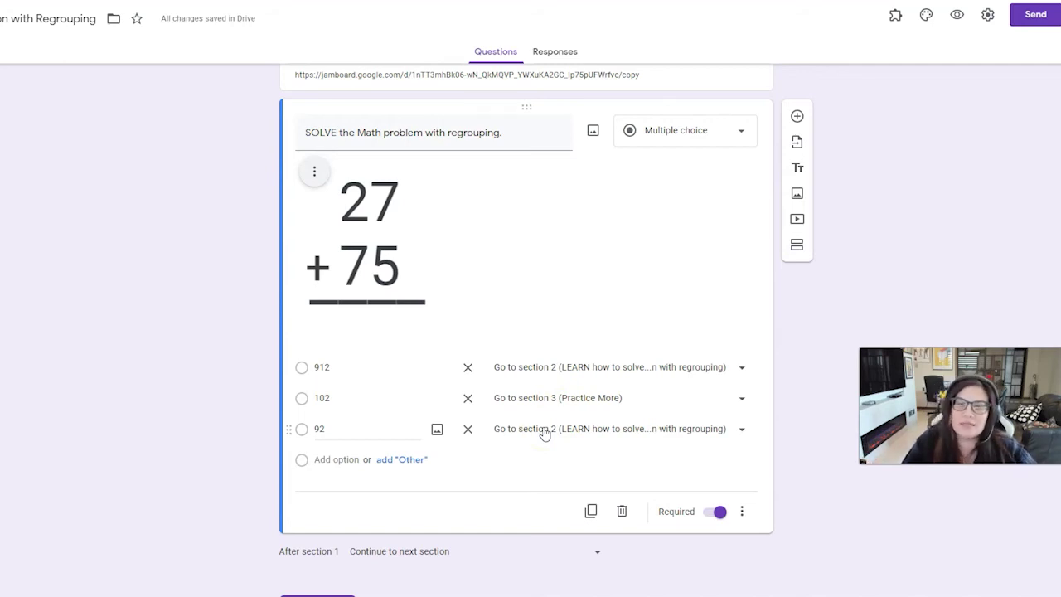
pyautogui.scroll(-3, 588, 407)
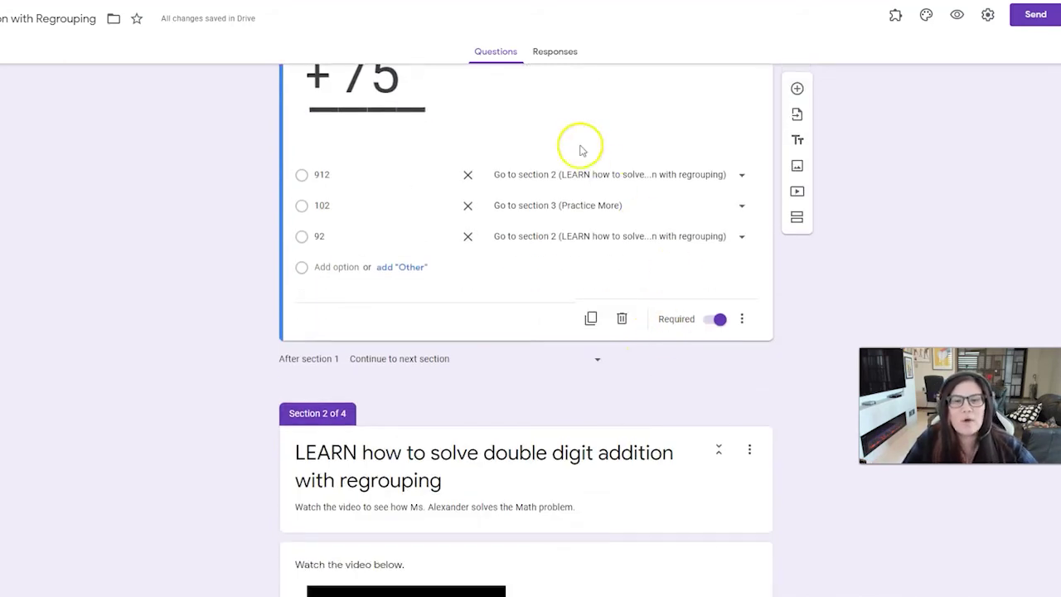
pyautogui.click(742, 319)
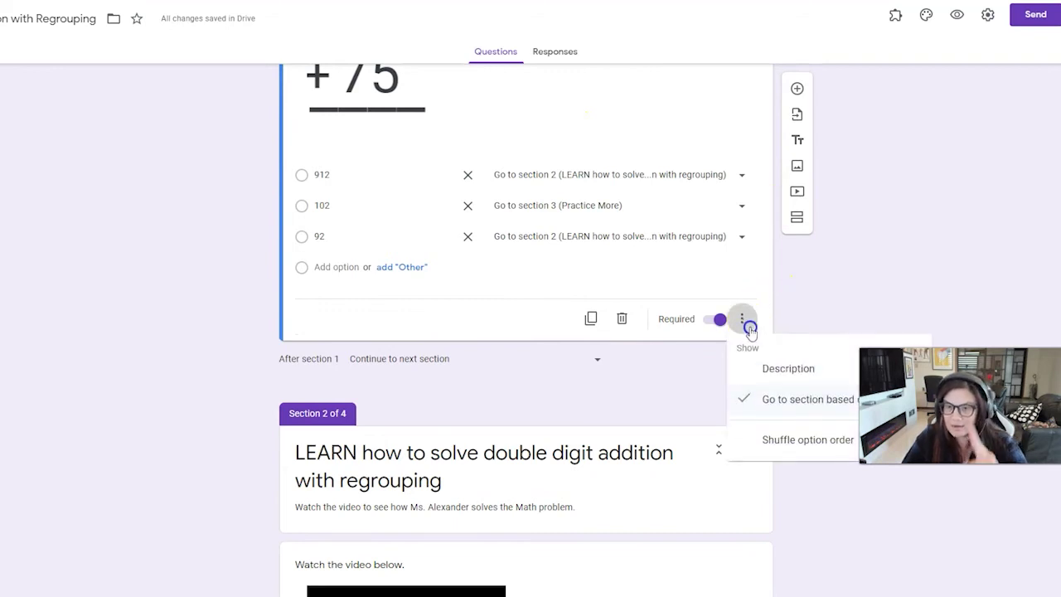
pyautogui.click(802, 412)
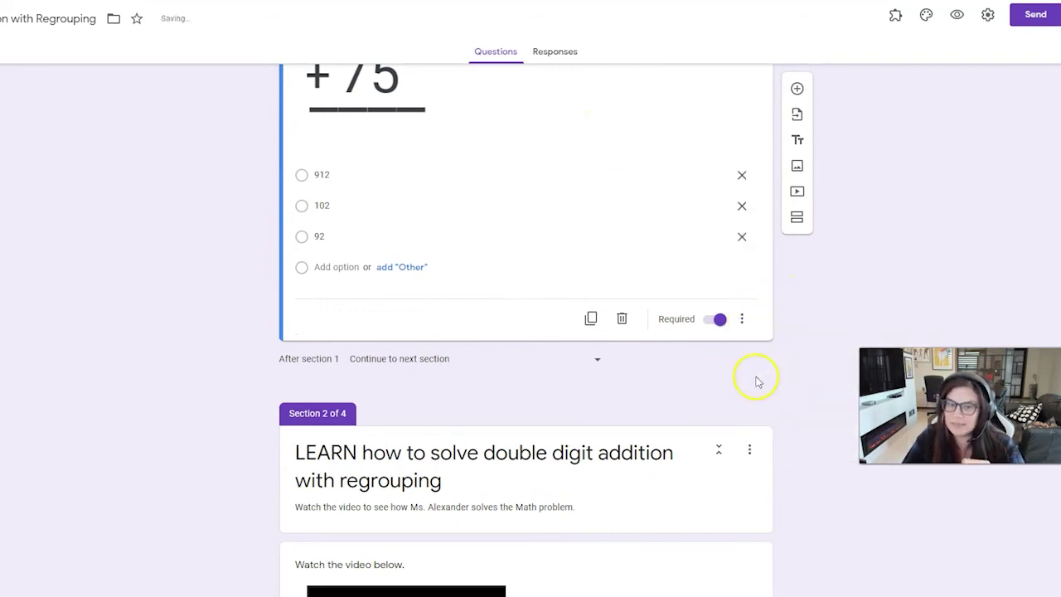
pyautogui.scroll(-3, 630, 315)
pyautogui.scroll(-1, 704, 344)
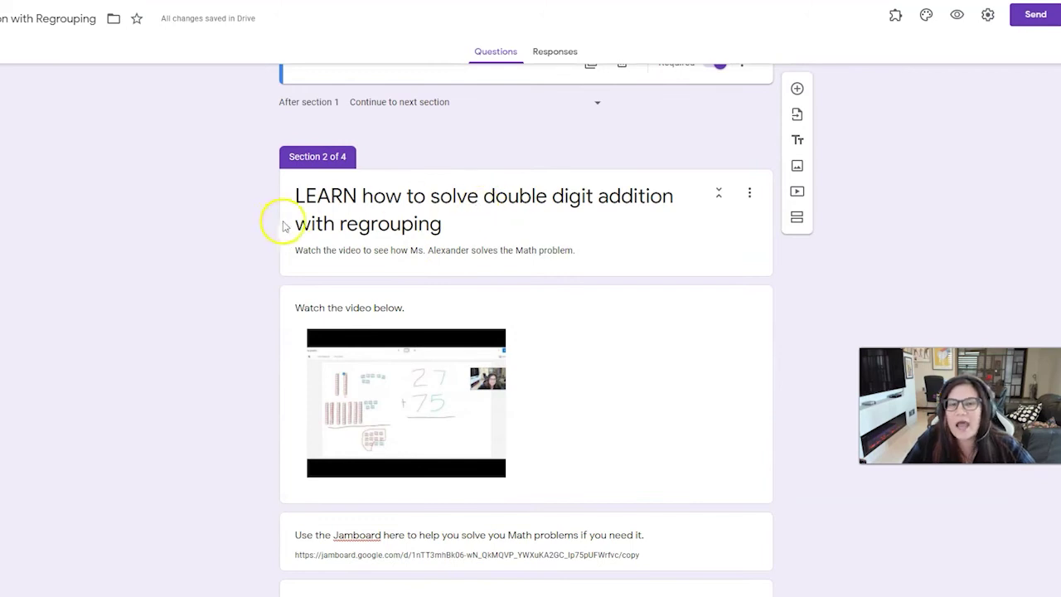
pyautogui.scroll(4, 383, 224)
pyautogui.scroll(3, 485, 291)
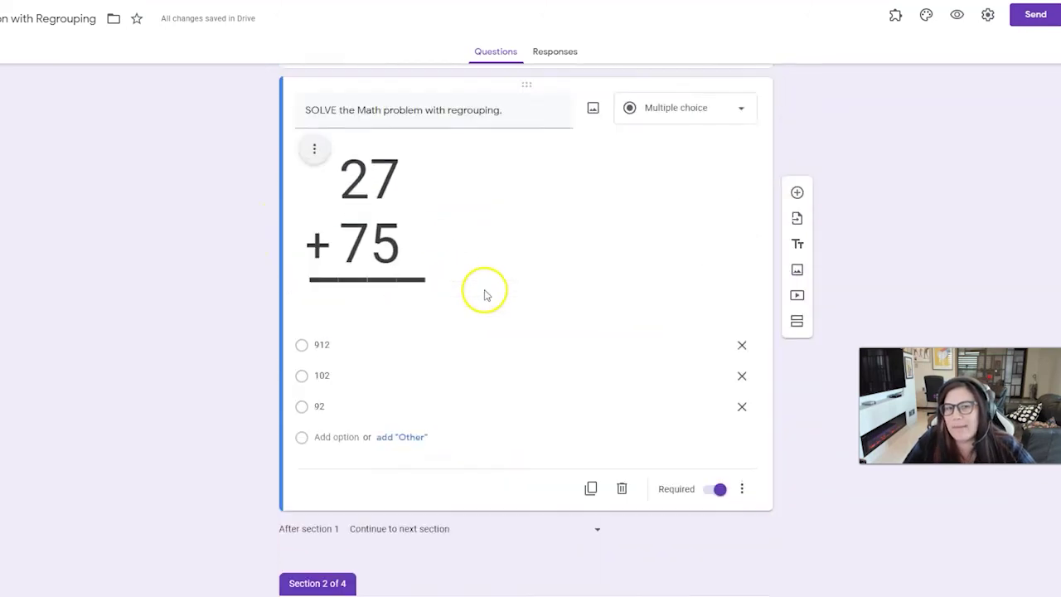
pyautogui.scroll(-4, 486, 293)
pyautogui.scroll(-1, 508, 393)
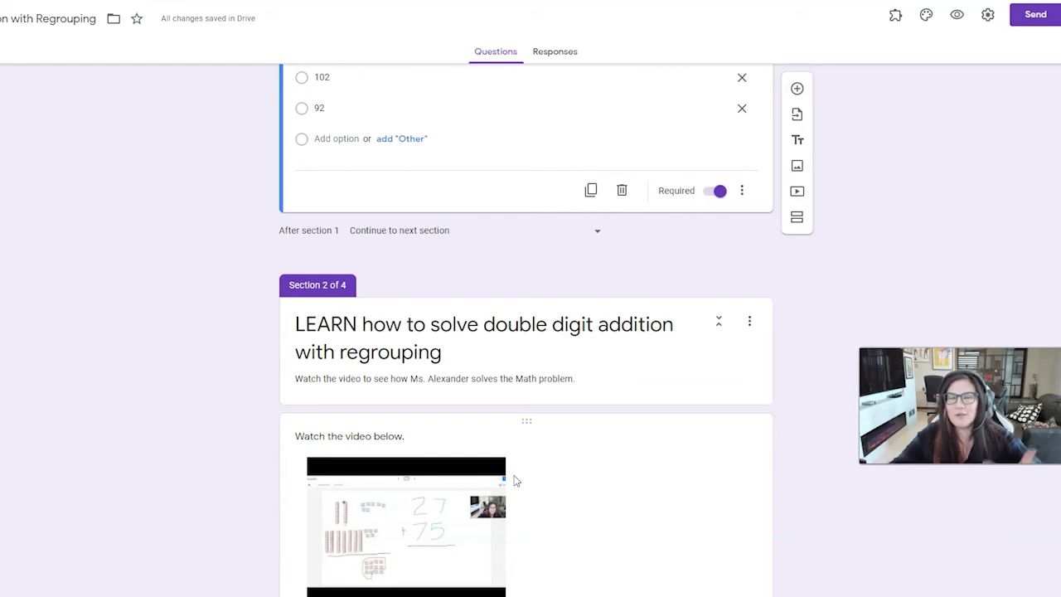
pyautogui.scroll(-1, 465, 390)
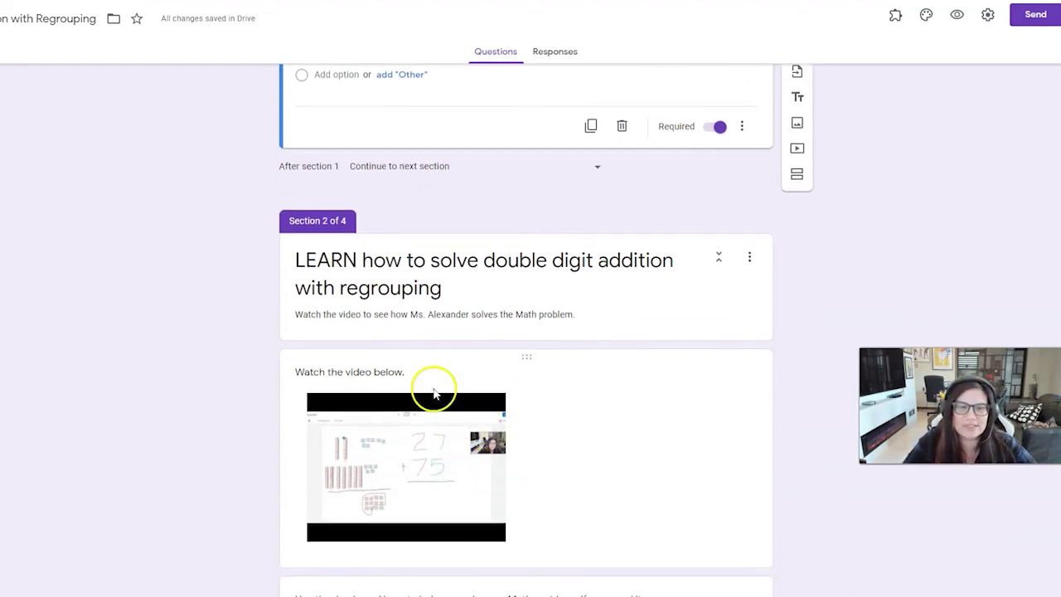
pyautogui.scroll(-1, 547, 272)
pyautogui.scroll(-1, 437, 348)
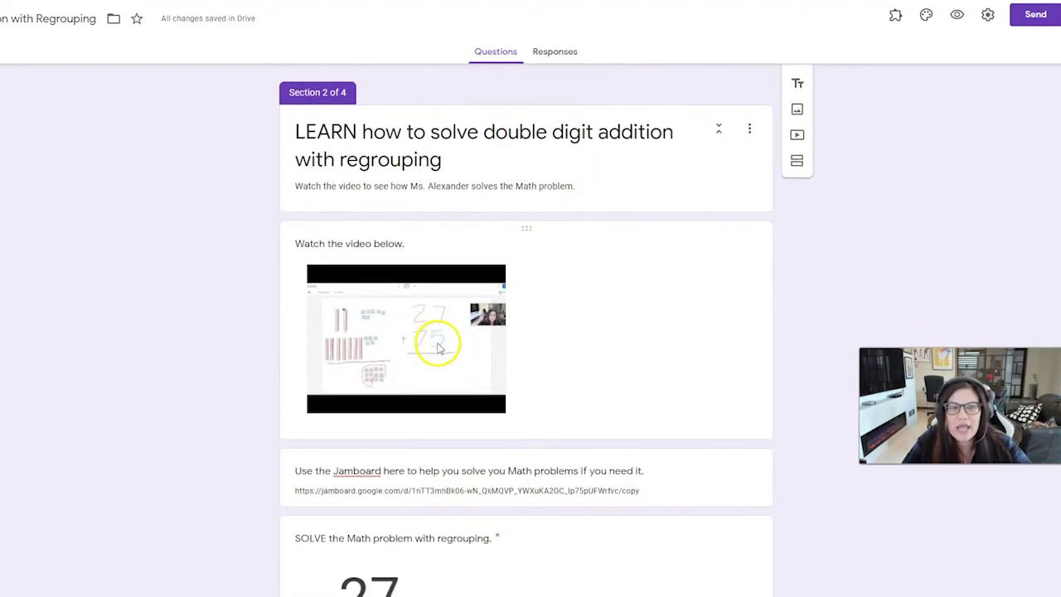
pyautogui.click(452, 351)
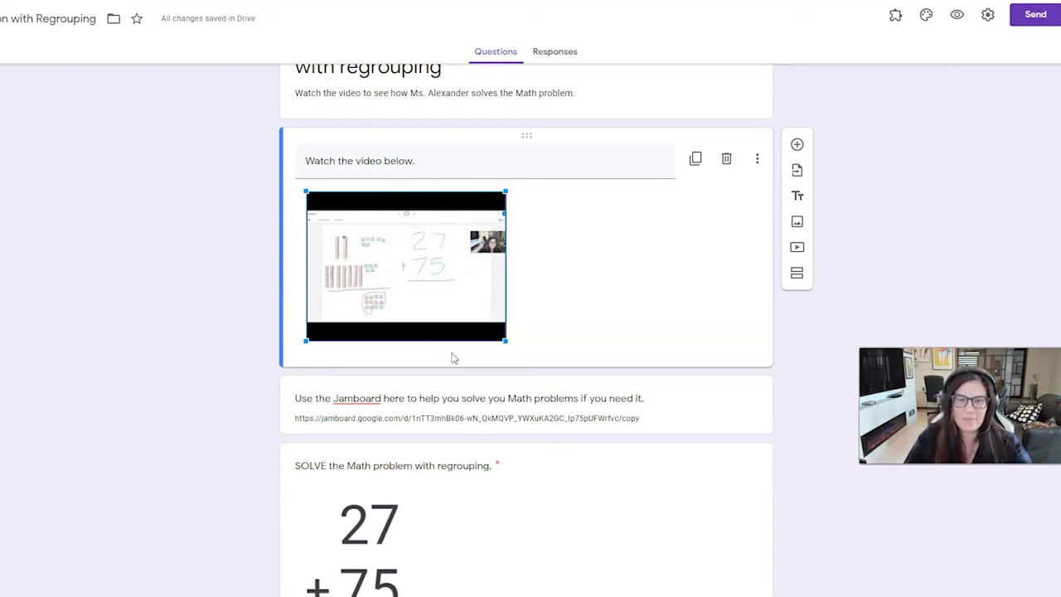
pyautogui.click(190, 284)
pyautogui.click(387, 272)
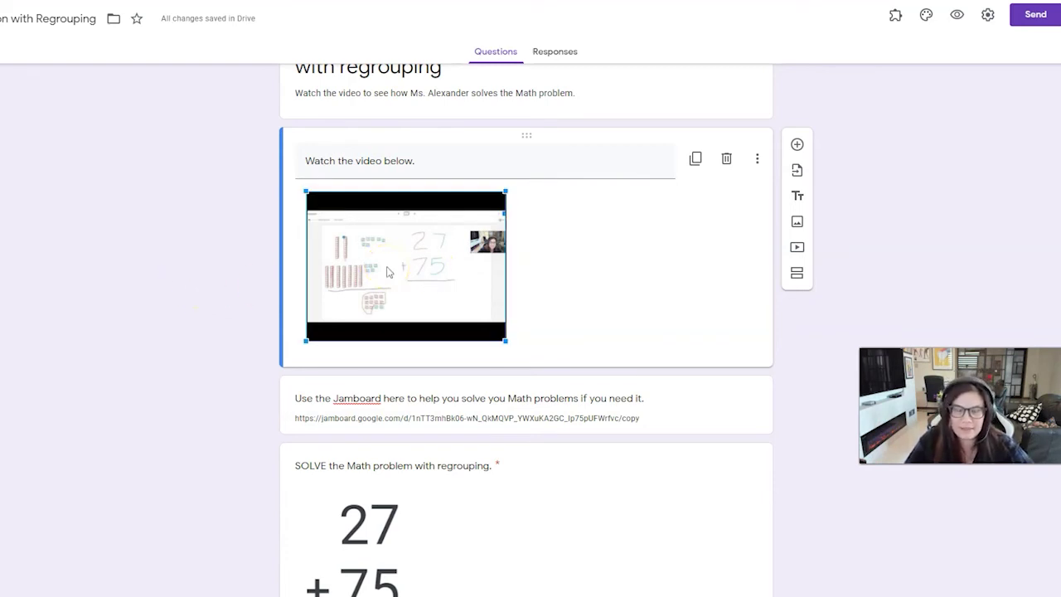
pyautogui.scroll(-3, 386, 272)
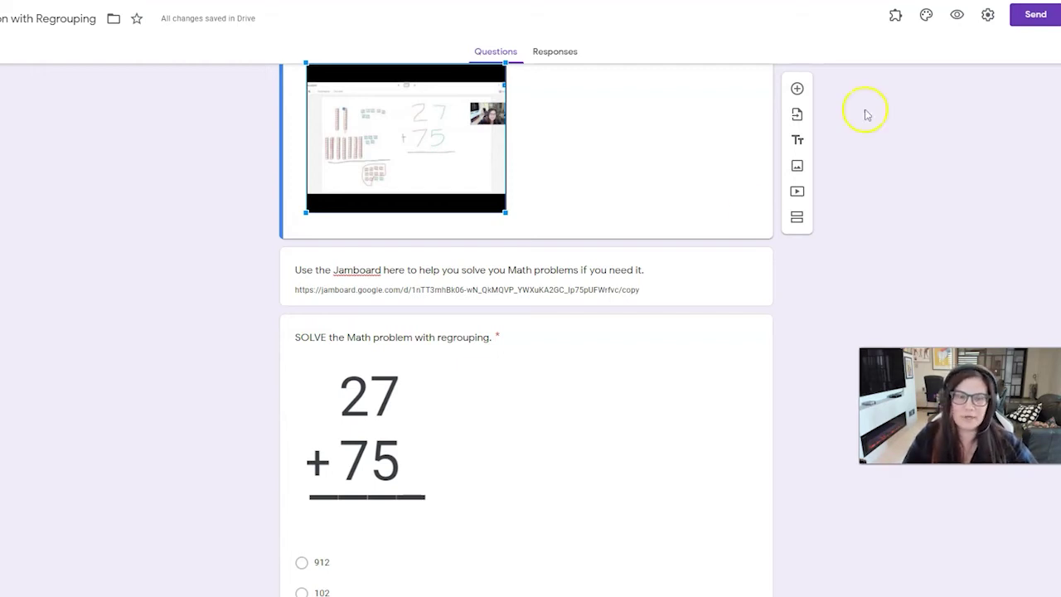
pyautogui.scroll(-1, 616, 343)
pyautogui.scroll(3, 507, 291)
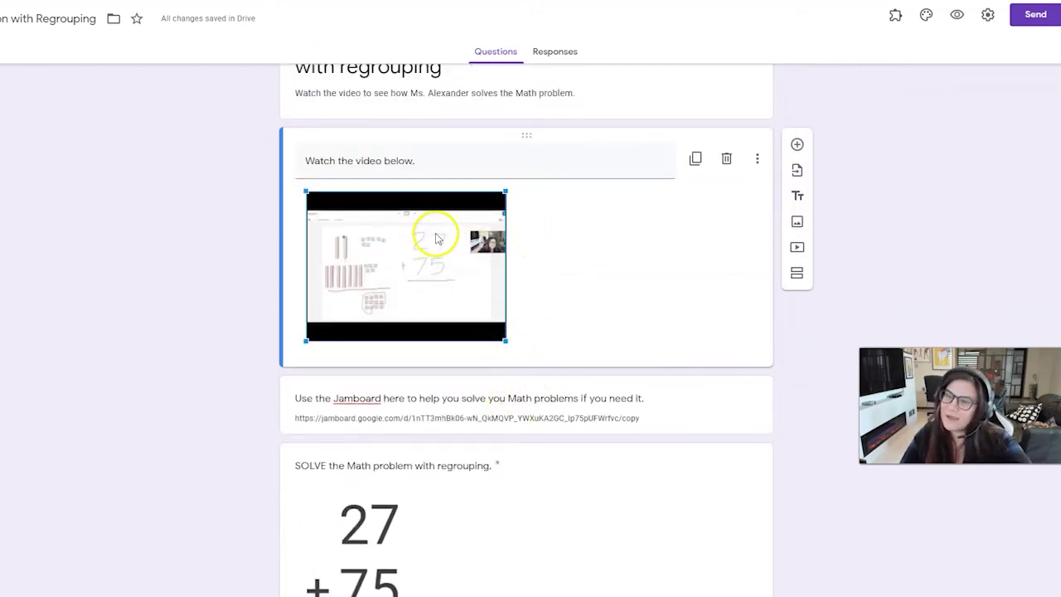
pyautogui.scroll(3, 421, 235)
pyautogui.scroll(3, 428, 237)
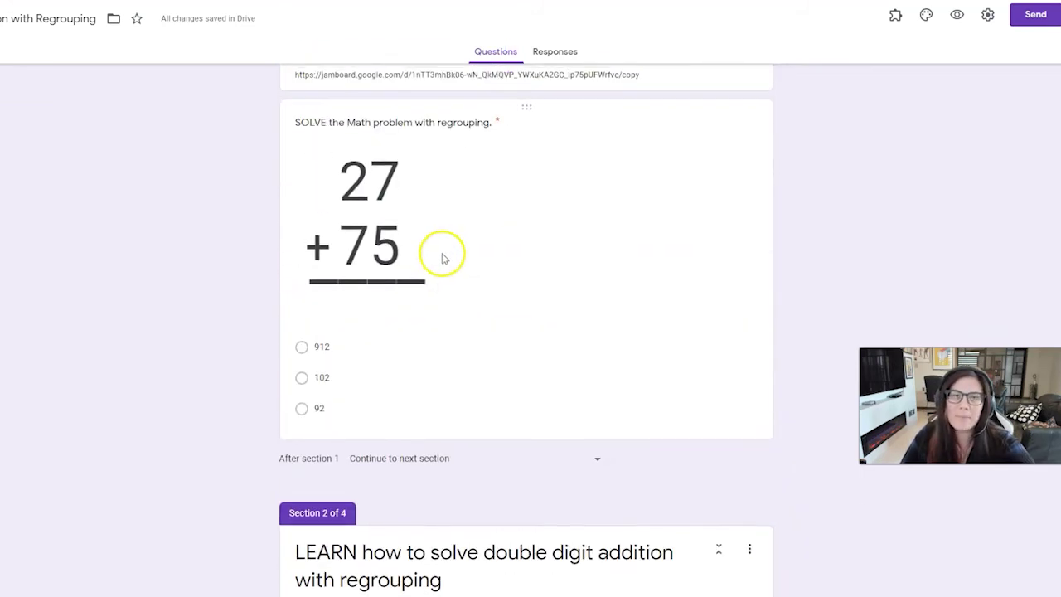
pyautogui.scroll(-9, 486, 238)
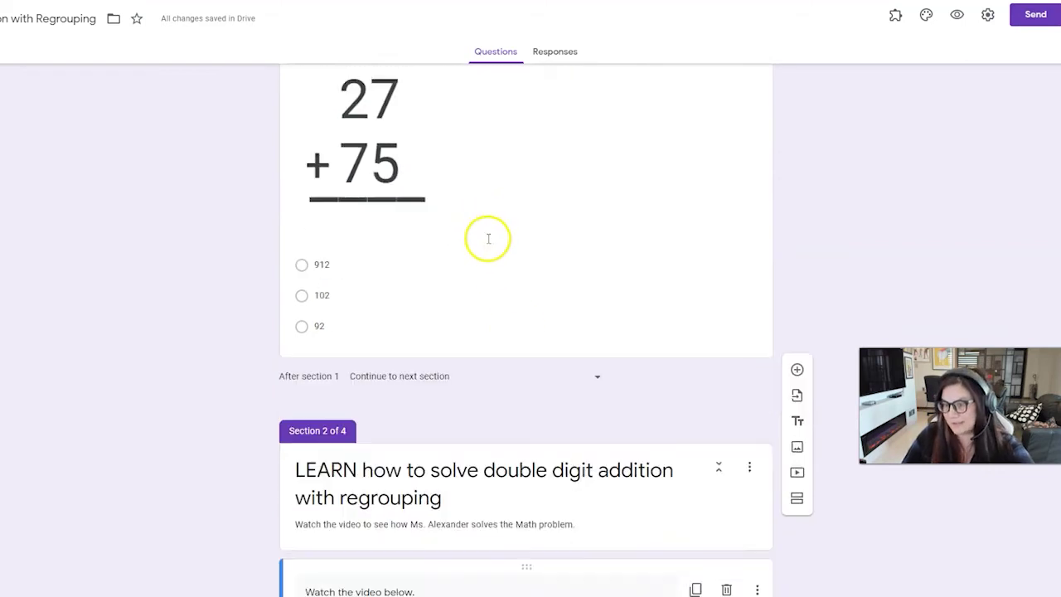
pyautogui.scroll(-1, 581, 315)
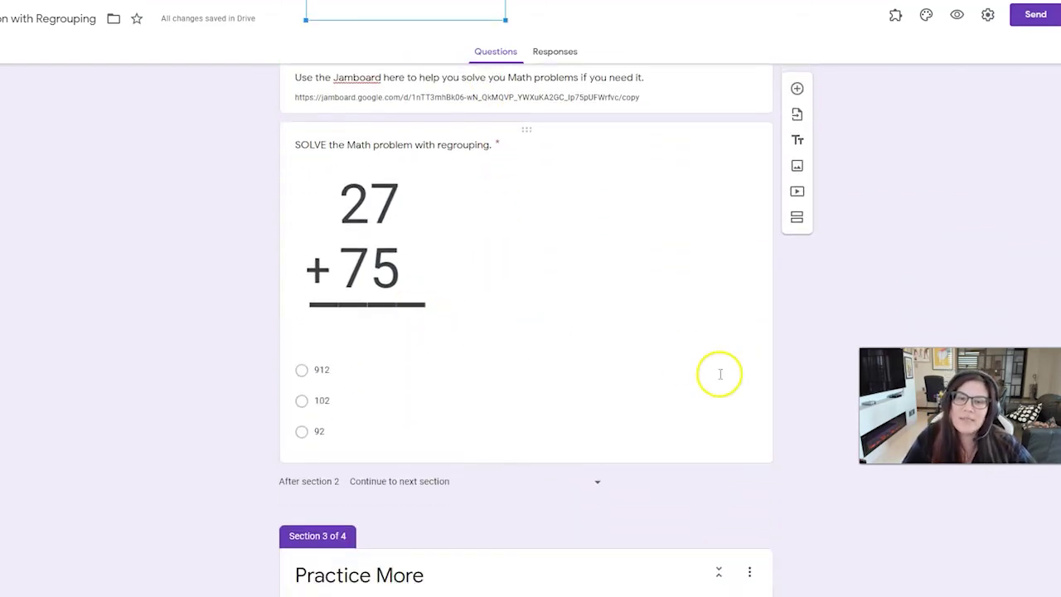
# Route answer 102 of the 27 + 75 question to section 3, Practice More.
pyautogui.click(705, 375)
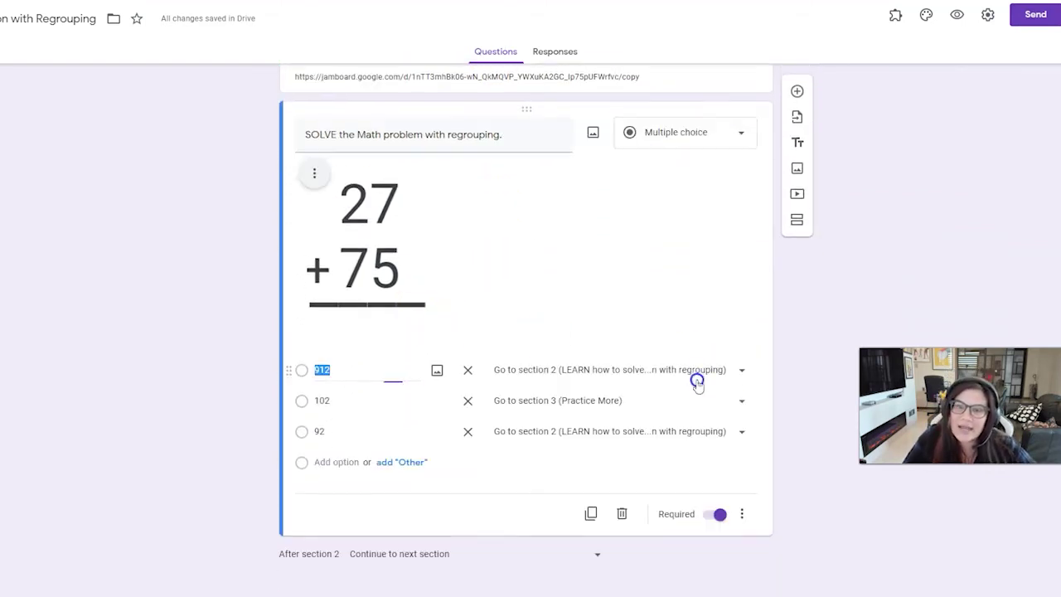
pyautogui.click(742, 514)
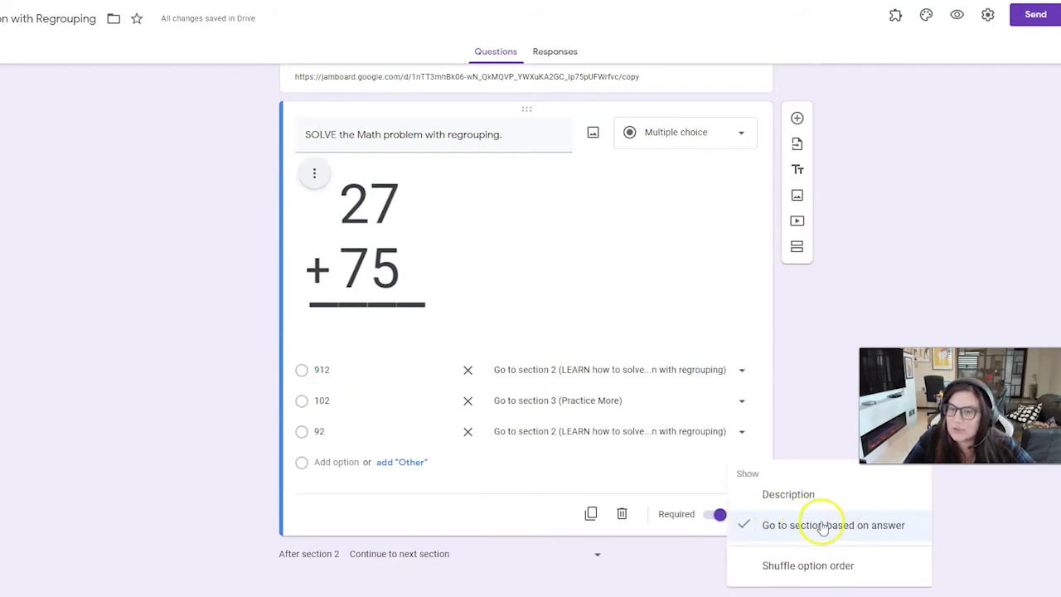
pyautogui.click(83, 319)
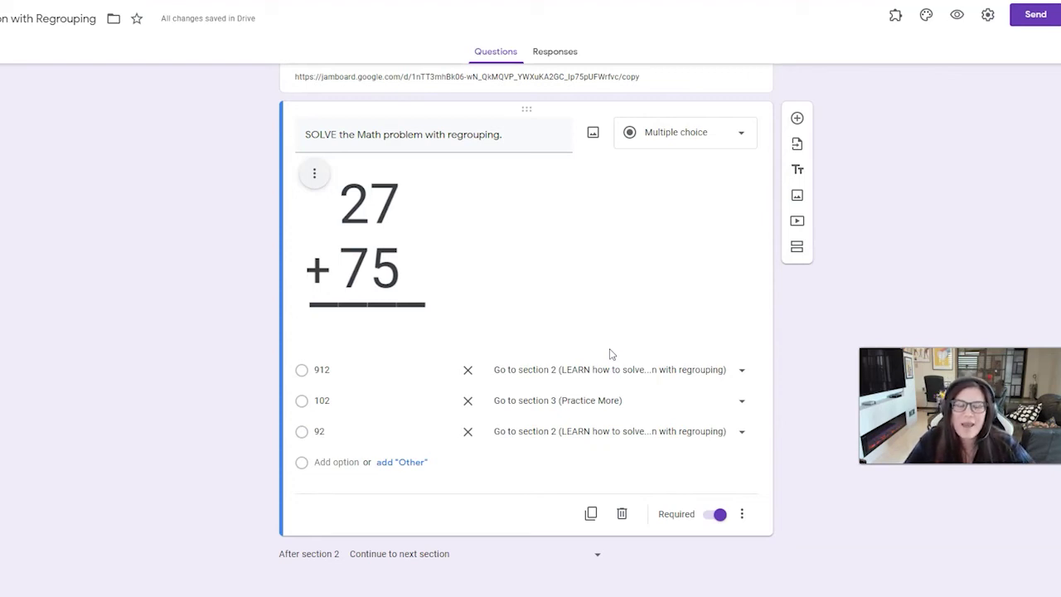
pyautogui.click(592, 402)
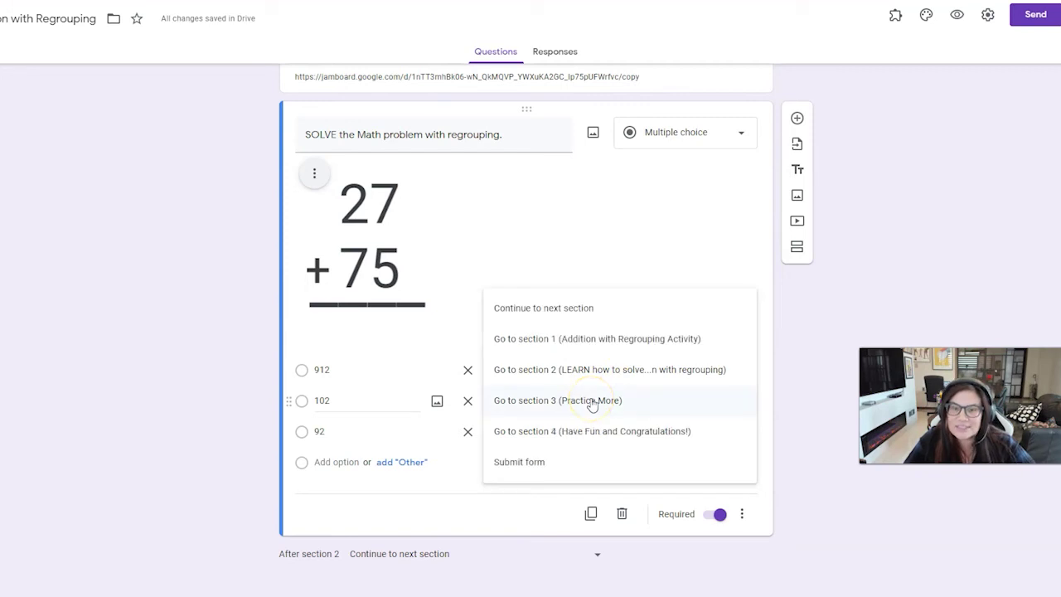
pyautogui.click(592, 402)
pyautogui.scroll(-1, 203, 353)
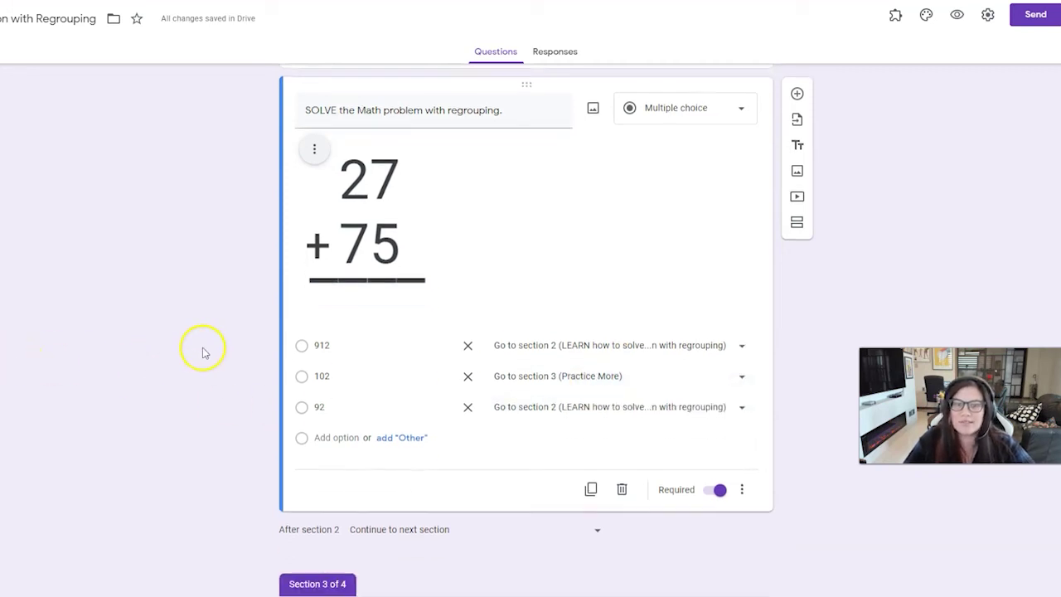
# Send the 35 + 48 question's answer 83 to section 4, keeping 73 and 713 on section 2.
pyautogui.scroll(-6, 201, 287)
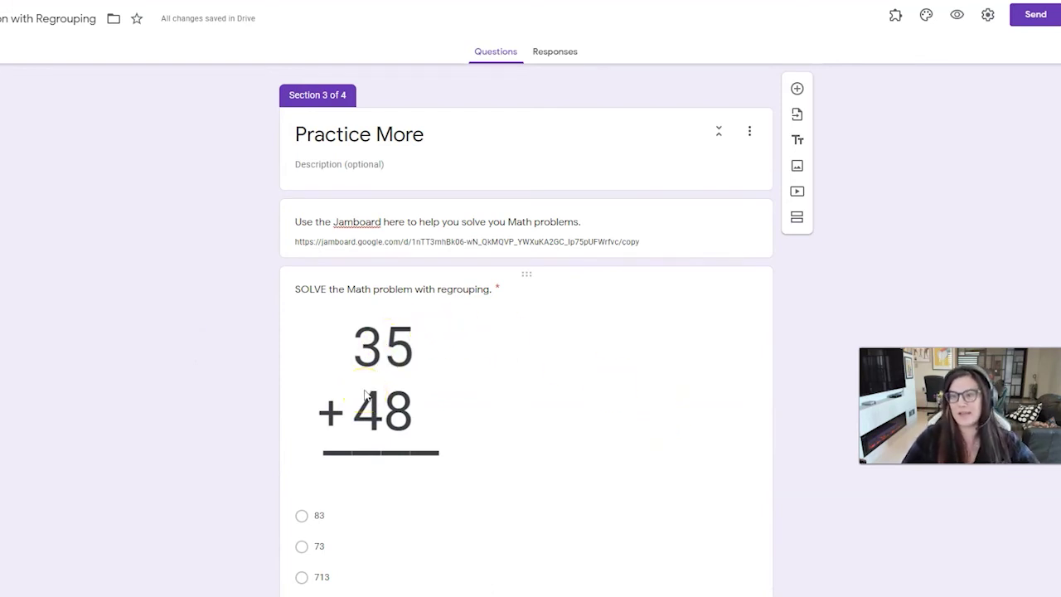
pyautogui.scroll(-1, 365, 396)
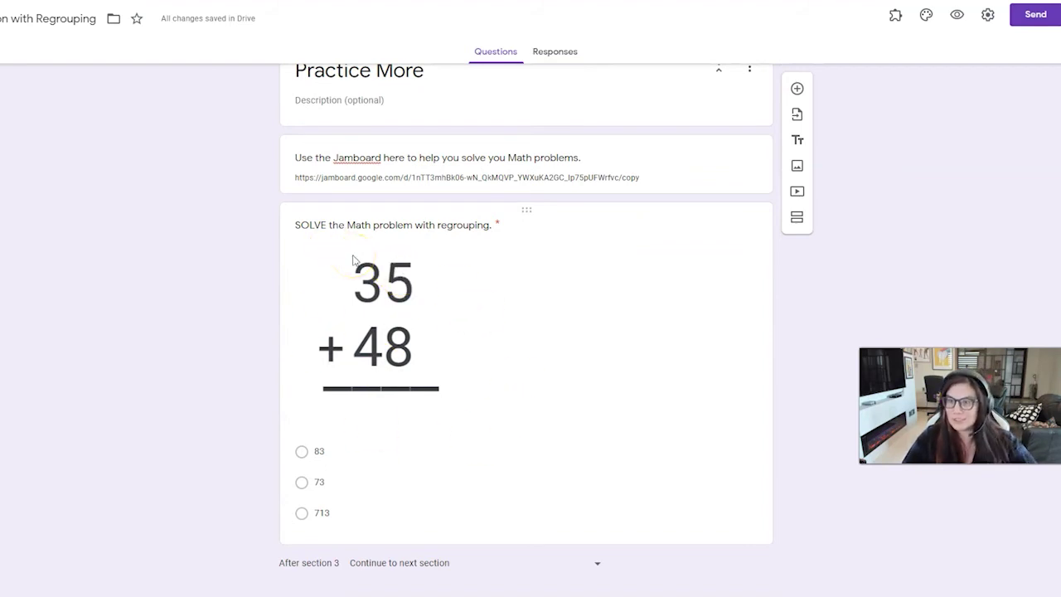
pyautogui.scroll(-1, 595, 323)
pyautogui.click(595, 389)
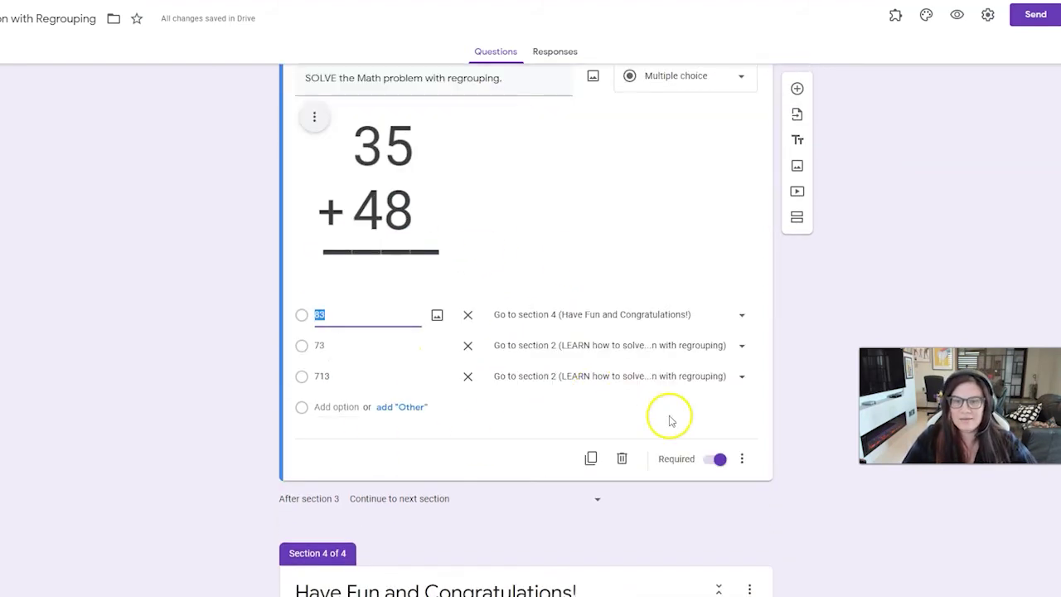
pyautogui.click(742, 458)
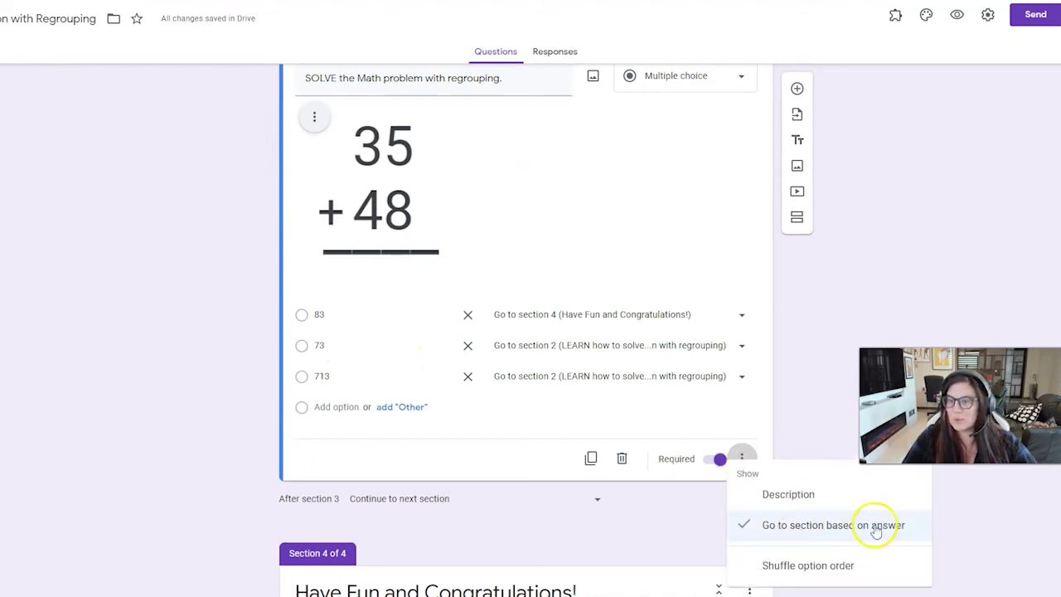
pyautogui.click(108, 313)
pyautogui.scroll(-1, 304, 287)
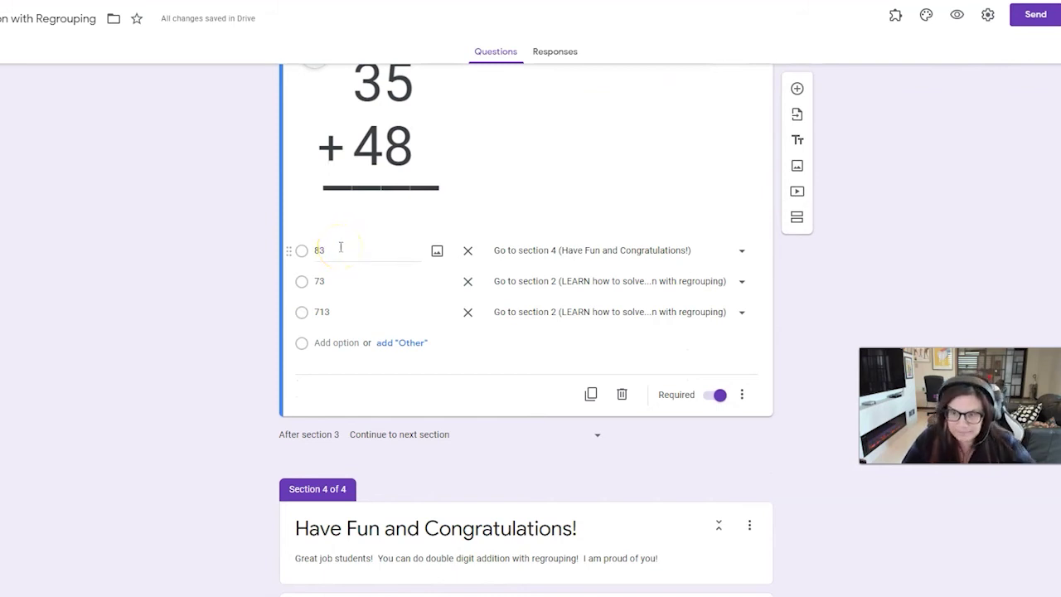
pyautogui.click(572, 248)
pyautogui.click(574, 250)
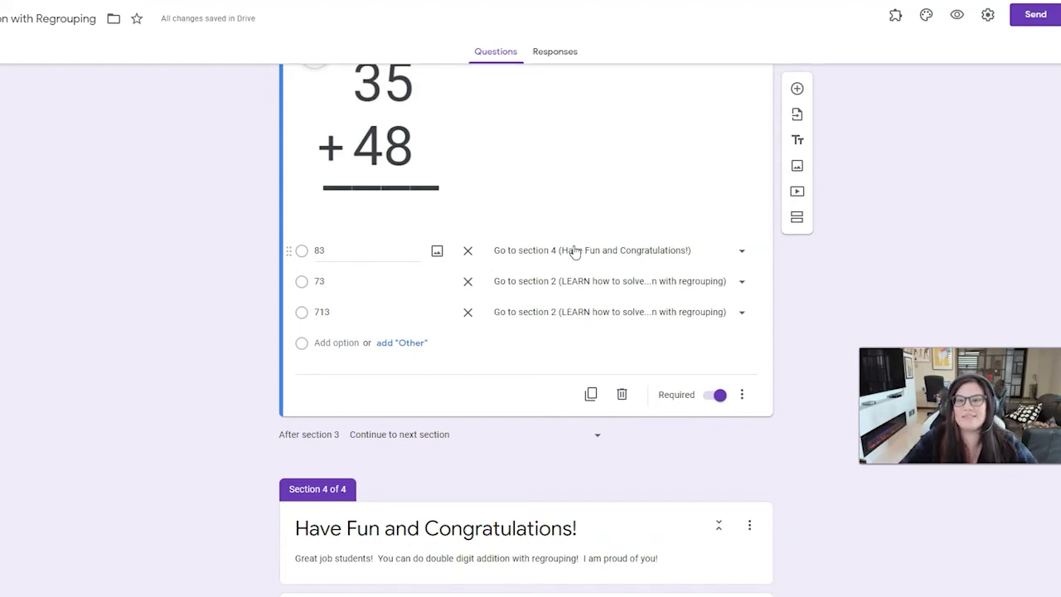
pyautogui.click(515, 290)
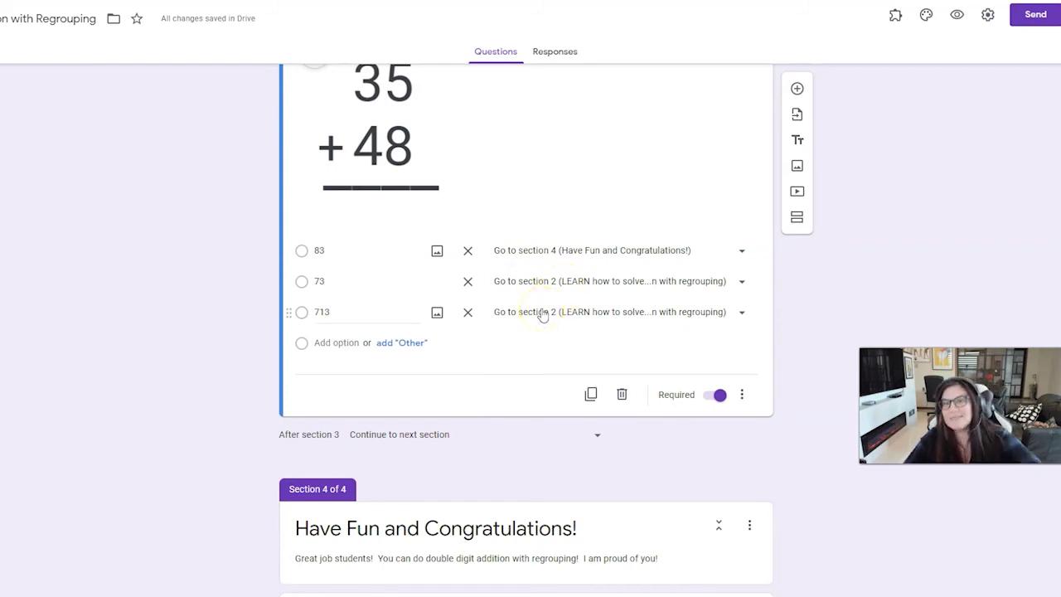
pyautogui.scroll(12, 543, 313)
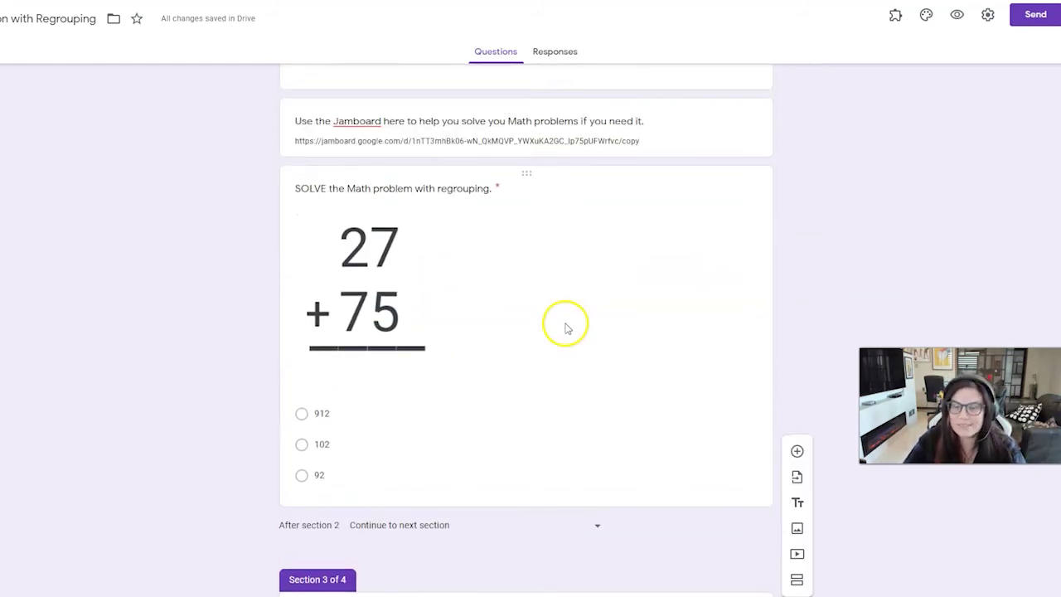
pyautogui.scroll(-9, 567, 329)
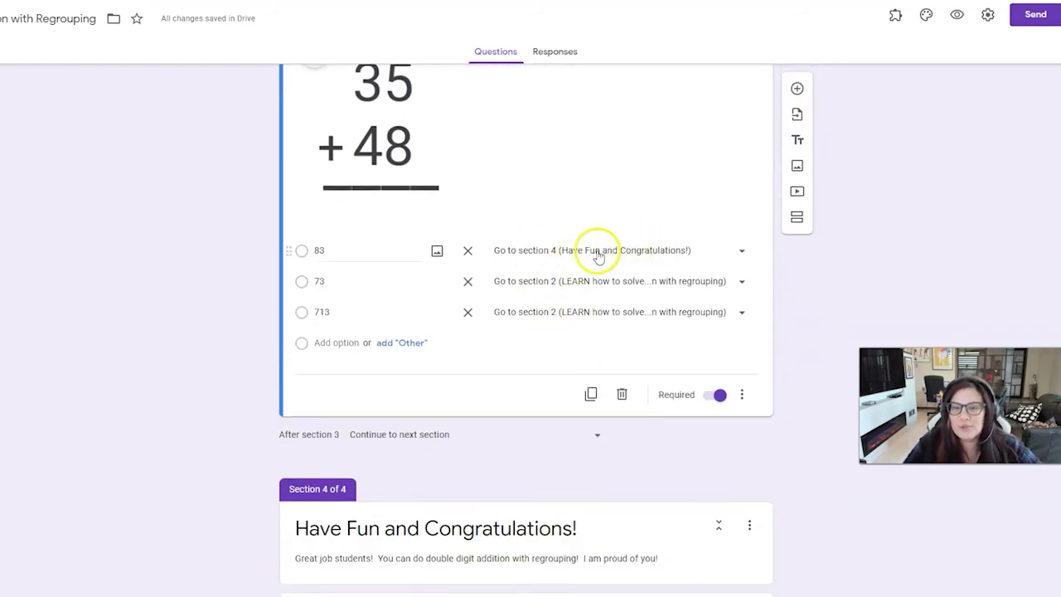
pyautogui.scroll(-5, 600, 257)
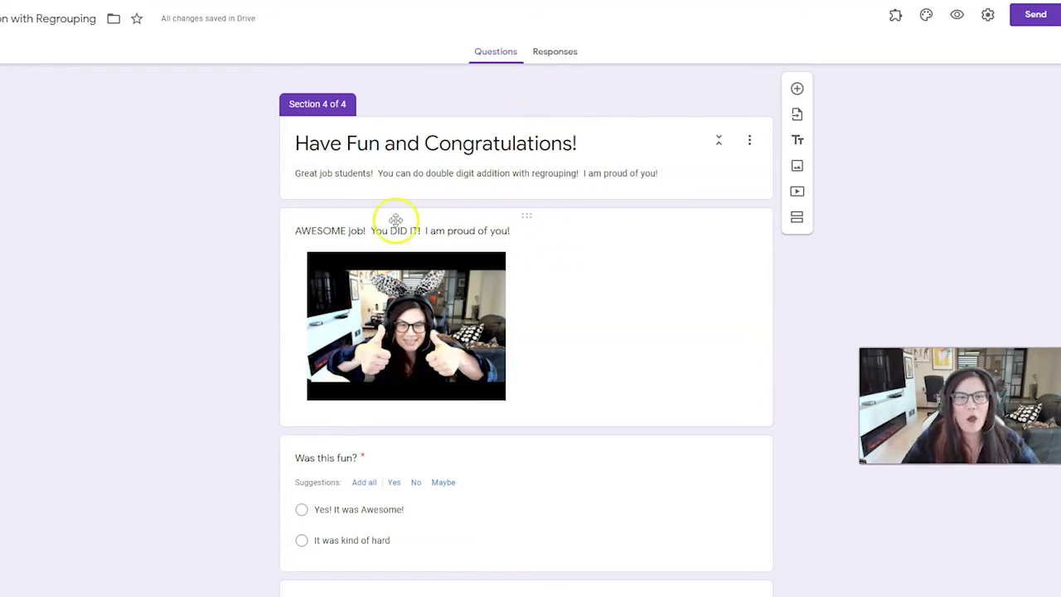
pyautogui.scroll(-2, 522, 249)
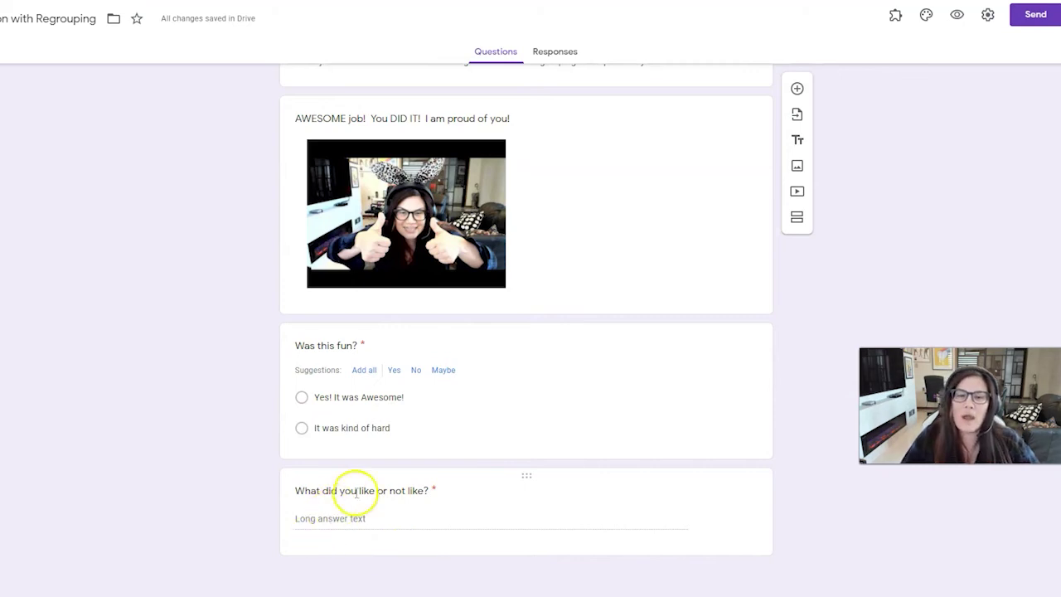
# Adjust the 'Was this fun?' question's options, adding then removing a description field.
pyautogui.click(727, 490)
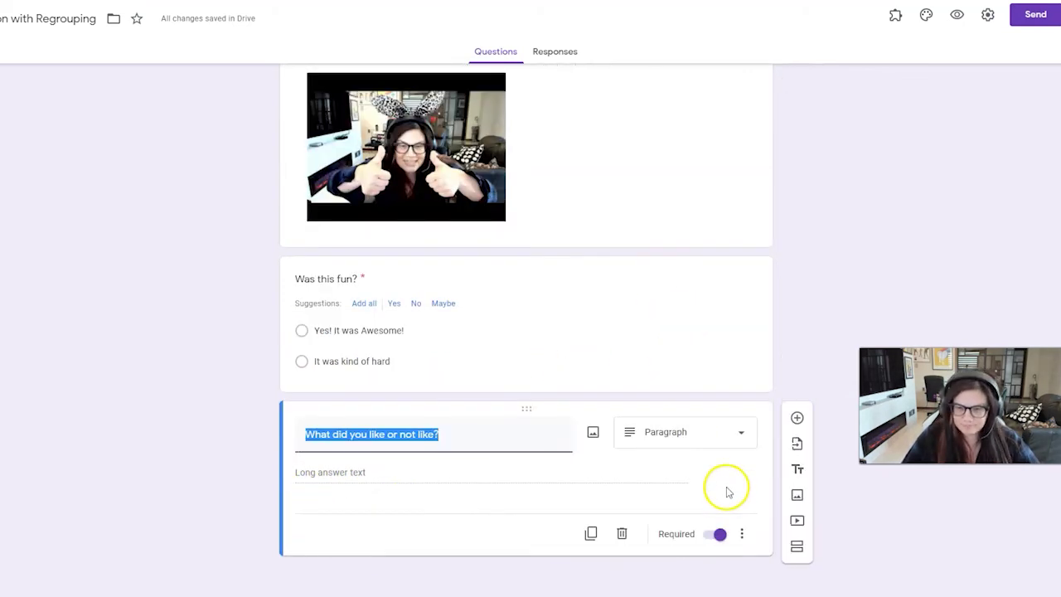
pyautogui.click(741, 535)
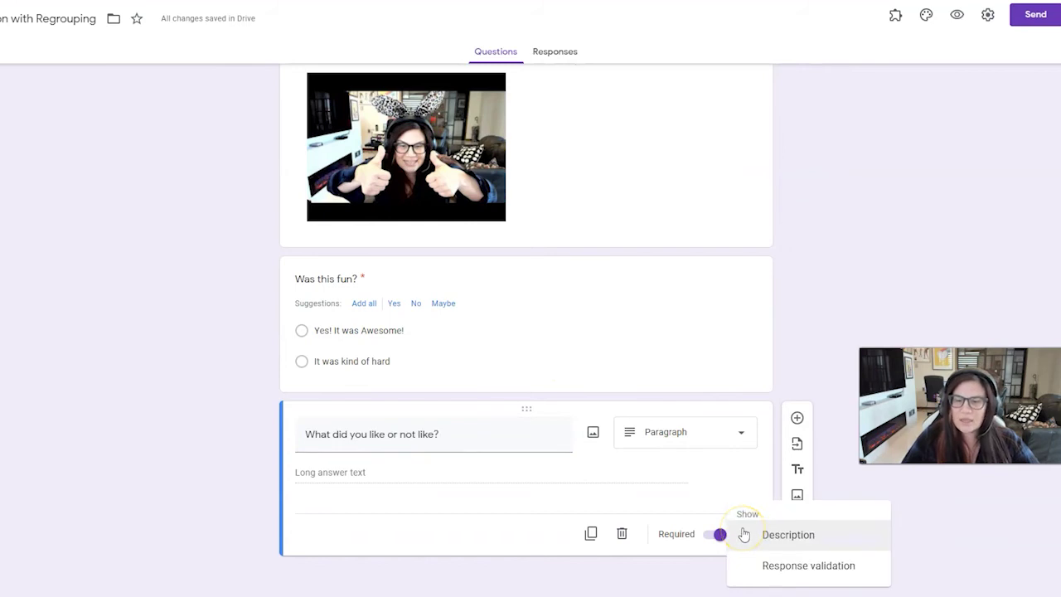
pyautogui.click(718, 286)
pyautogui.click(744, 458)
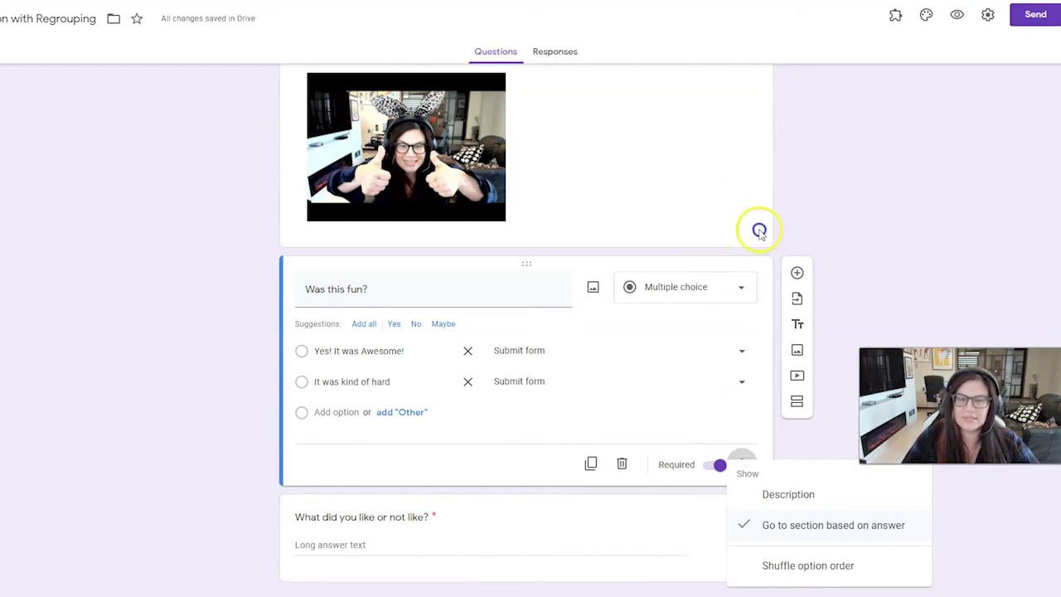
pyautogui.click(779, 496)
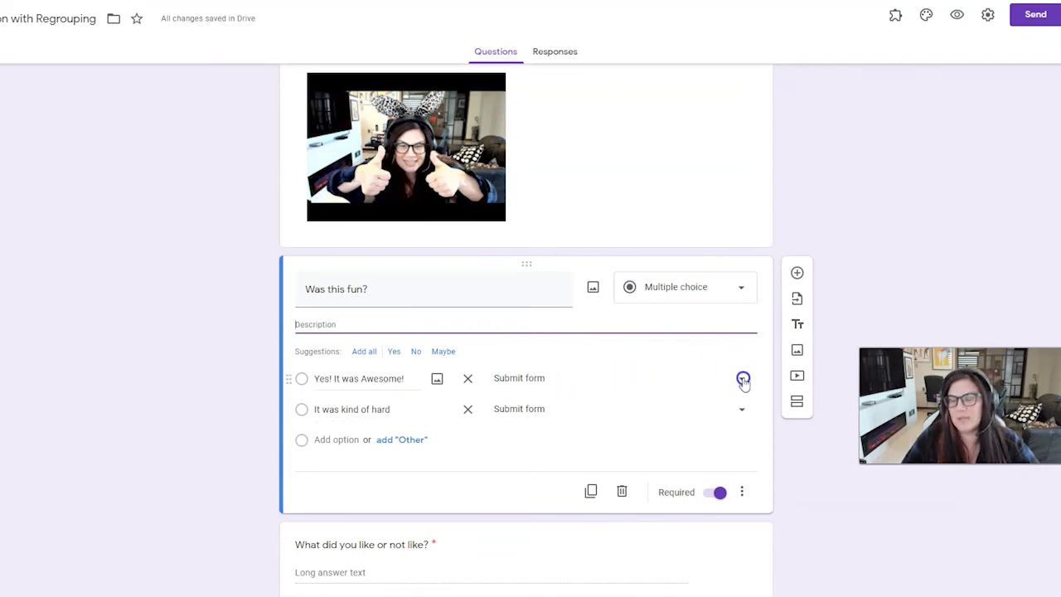
pyautogui.click(742, 491)
pyautogui.click(779, 494)
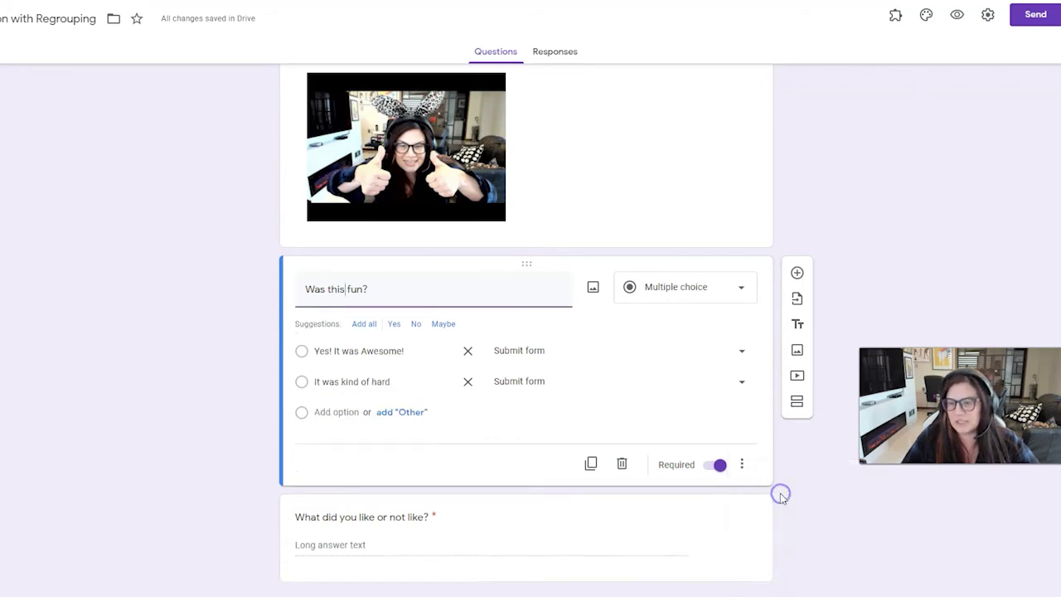
pyautogui.click(742, 464)
pyautogui.click(792, 522)
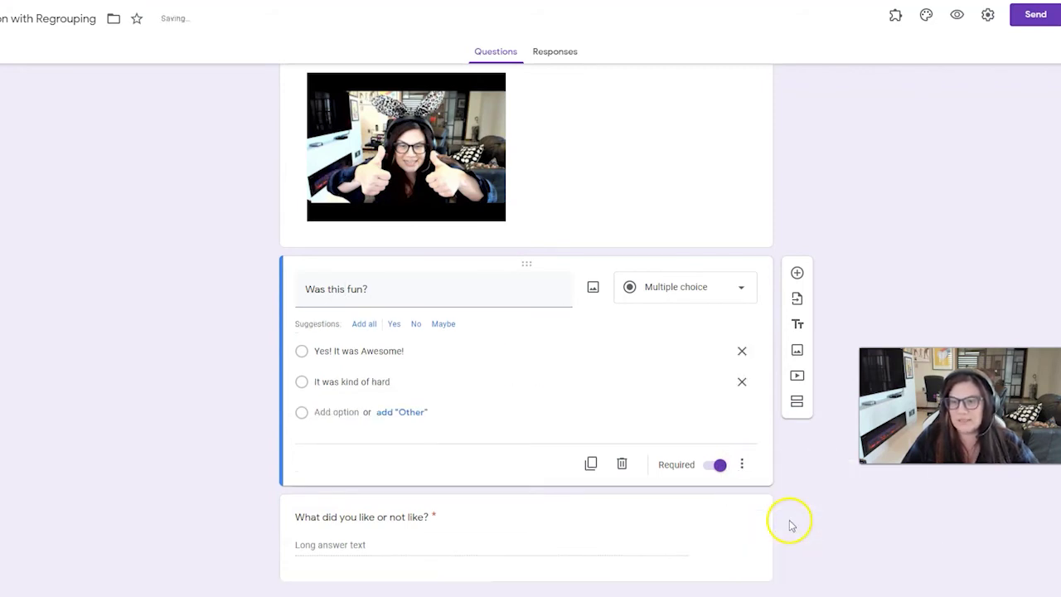
# Enable answer-based branching on 'Was this fun?' and send both answers to Submit form.
pyautogui.click(612, 373)
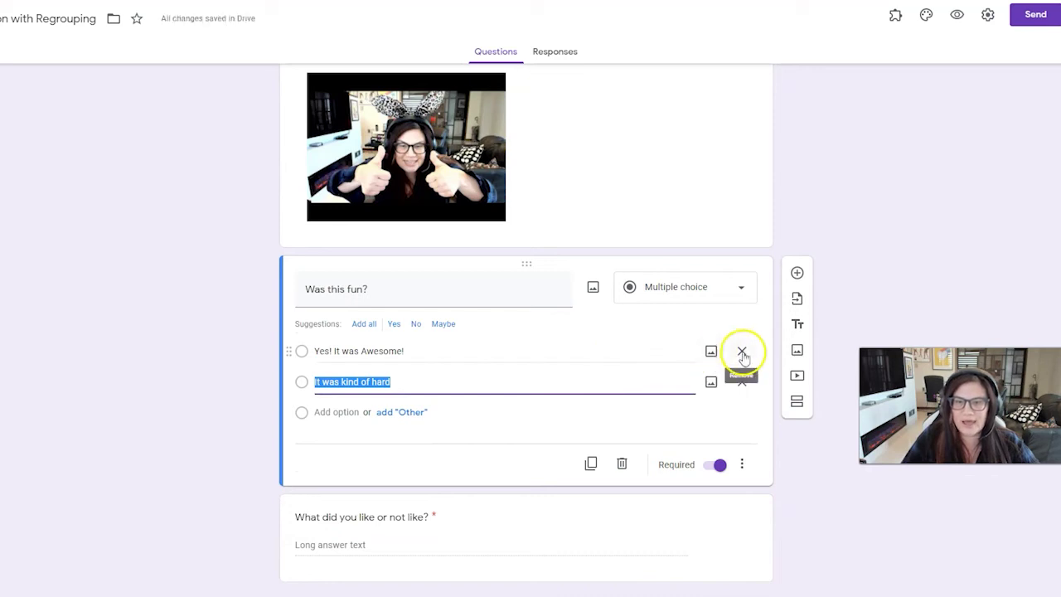
pyautogui.click(742, 464)
pyautogui.click(800, 464)
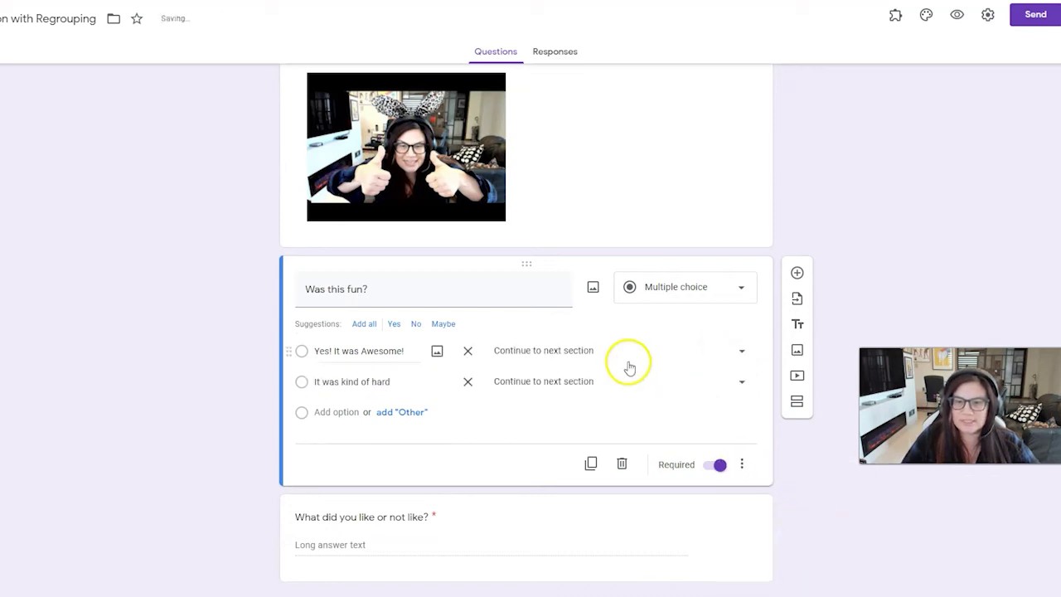
pyautogui.click(578, 352)
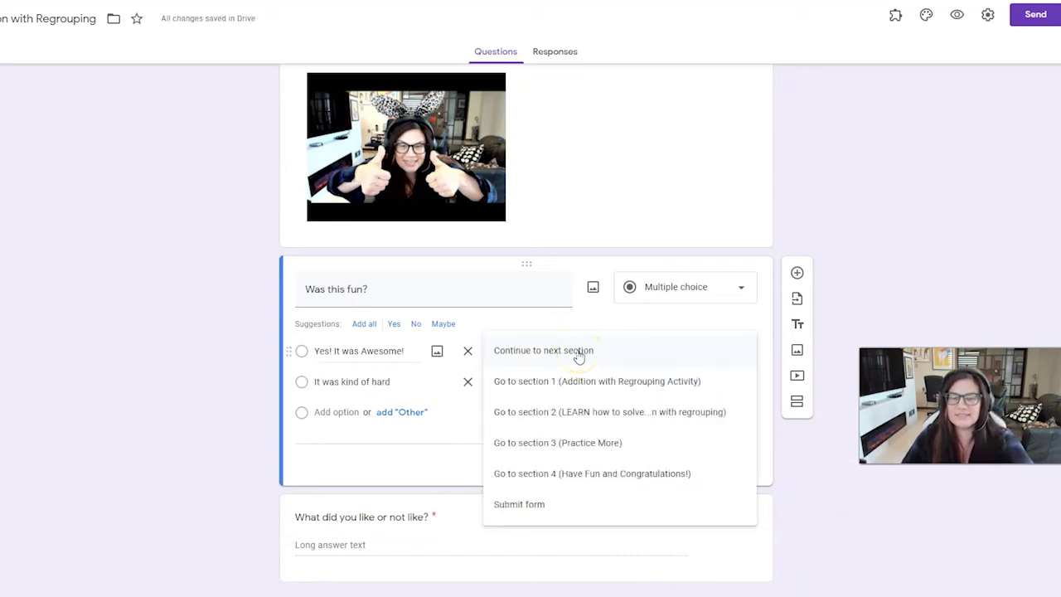
pyautogui.click(535, 499)
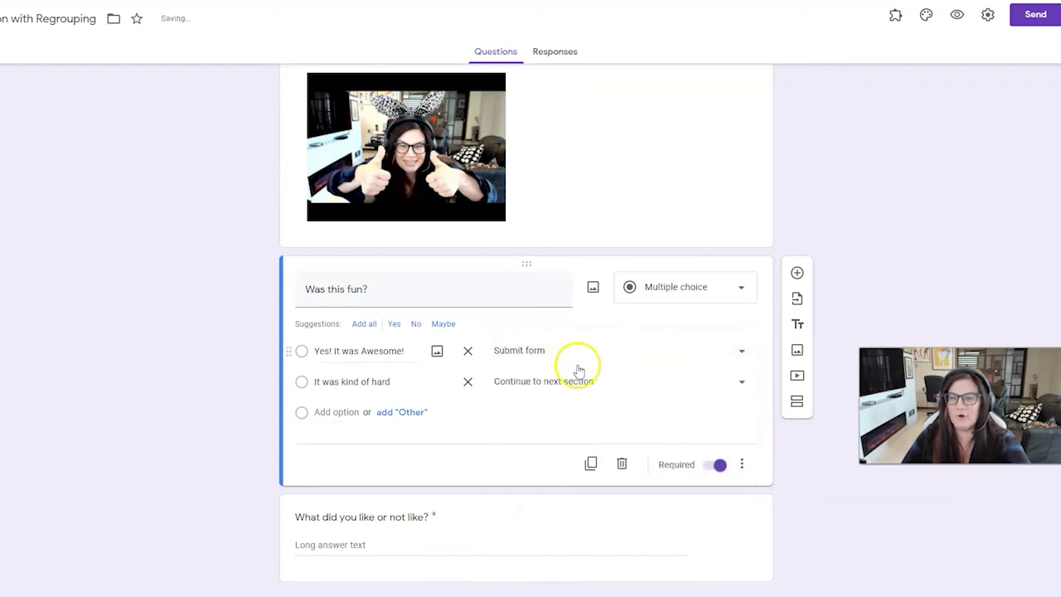
pyautogui.click(592, 380)
pyautogui.click(530, 535)
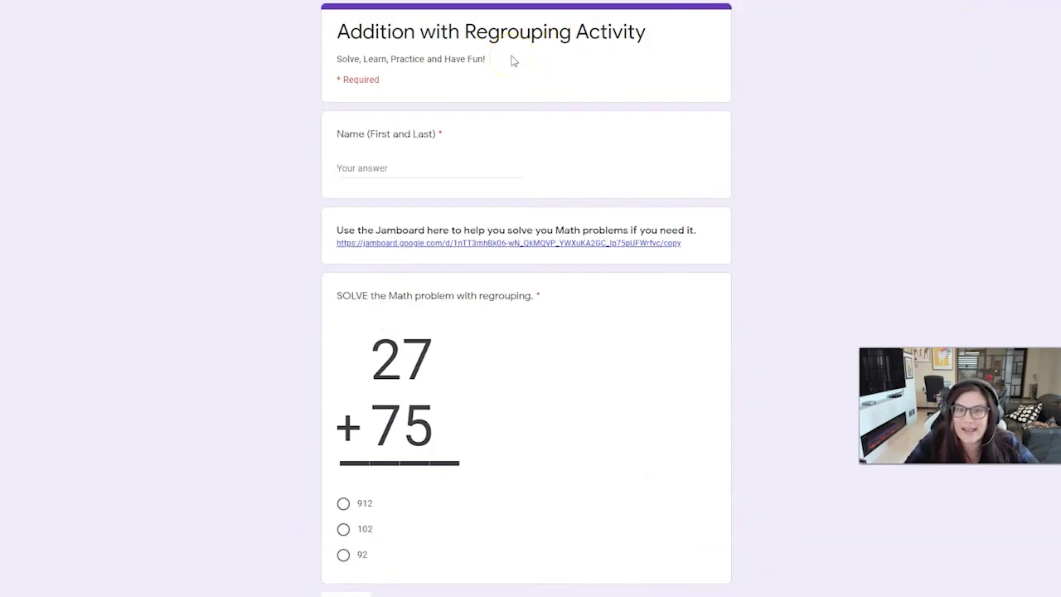
# Enter the student's name in the preview's Name (First and Last) field.
pyautogui.click(369, 166)
pyautogui.write('Ms. A')
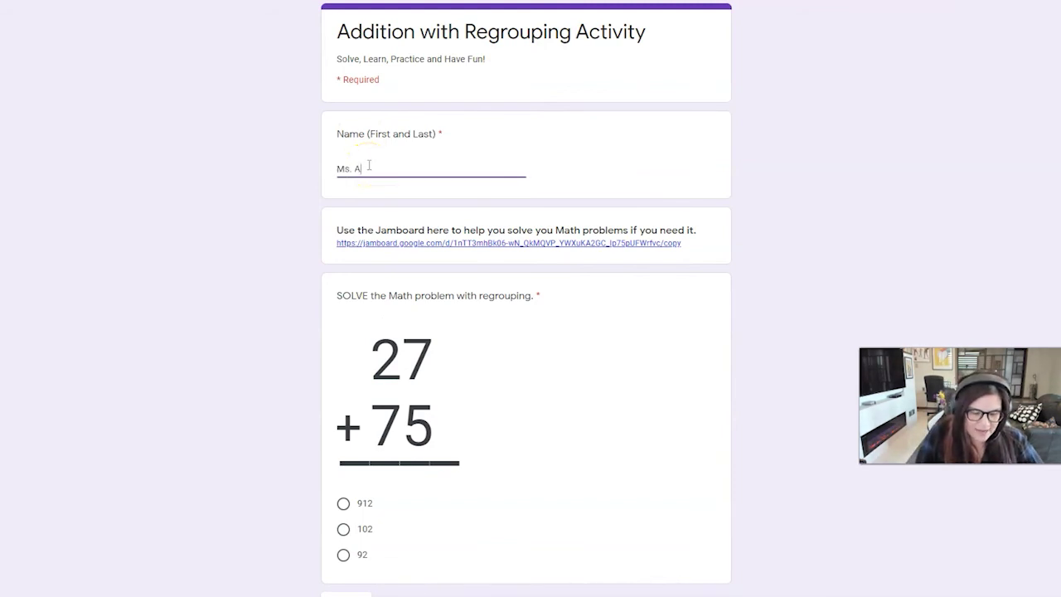
pyautogui.click(260, 249)
pyautogui.scroll(-2, 260, 249)
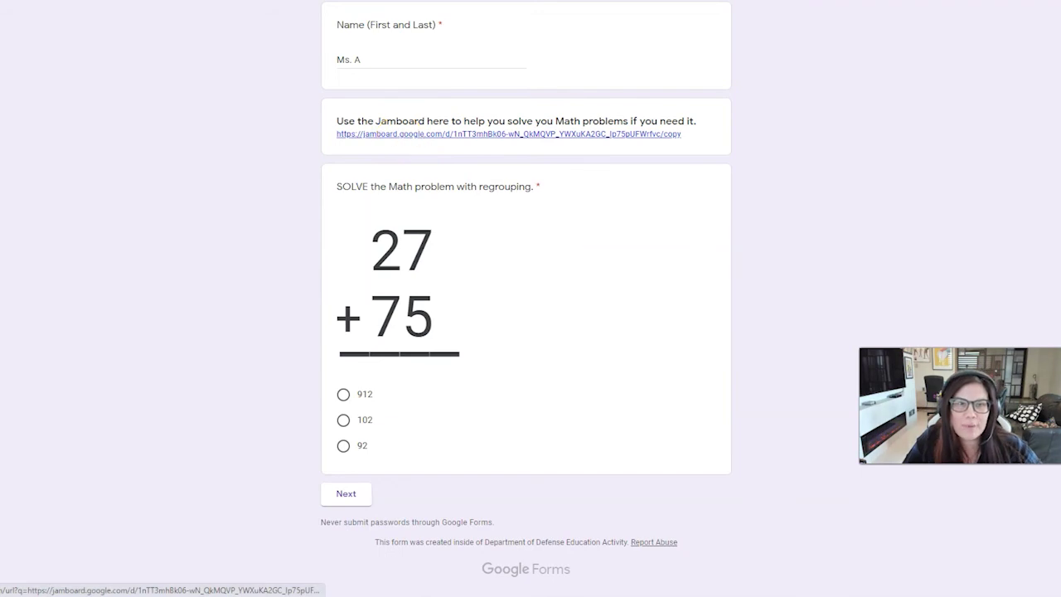
# Copy the linked Cubes Jamboard, view its frame 2, and return to the form.
pyautogui.click(412, 135)
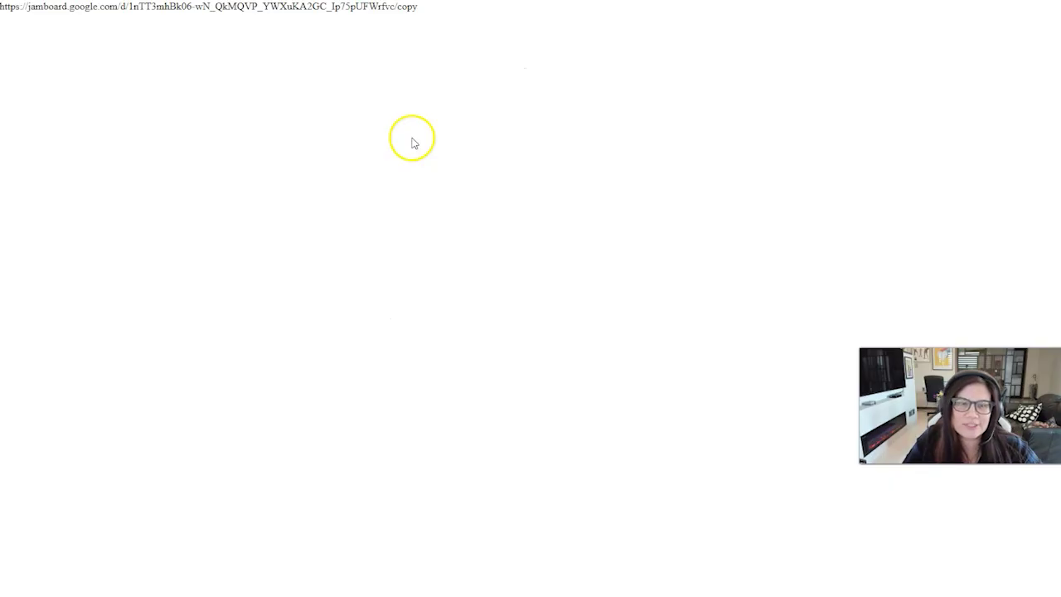
pyautogui.click(354, 215)
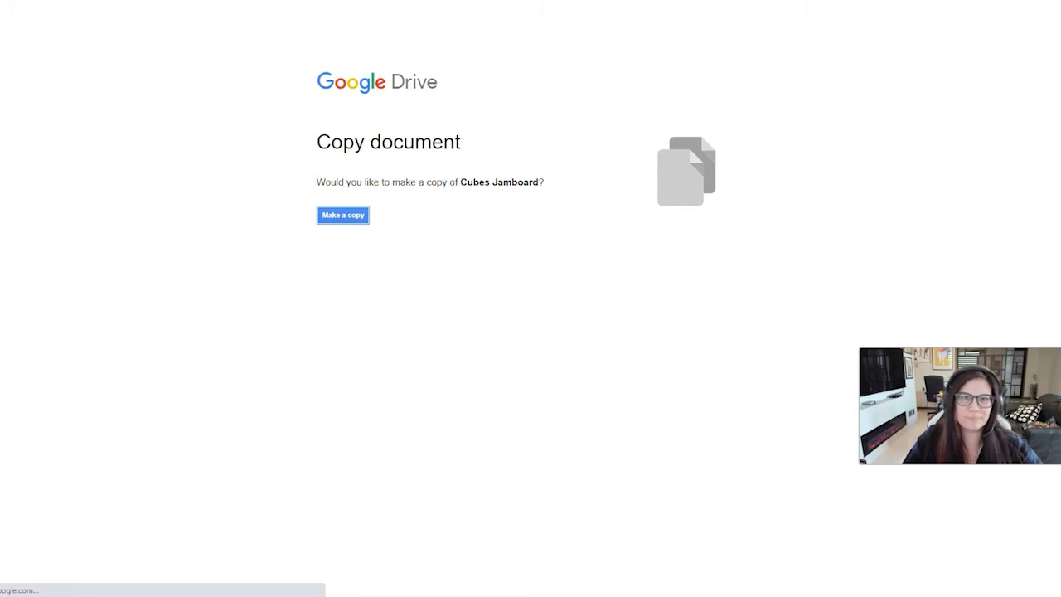
pyautogui.click(345, 209)
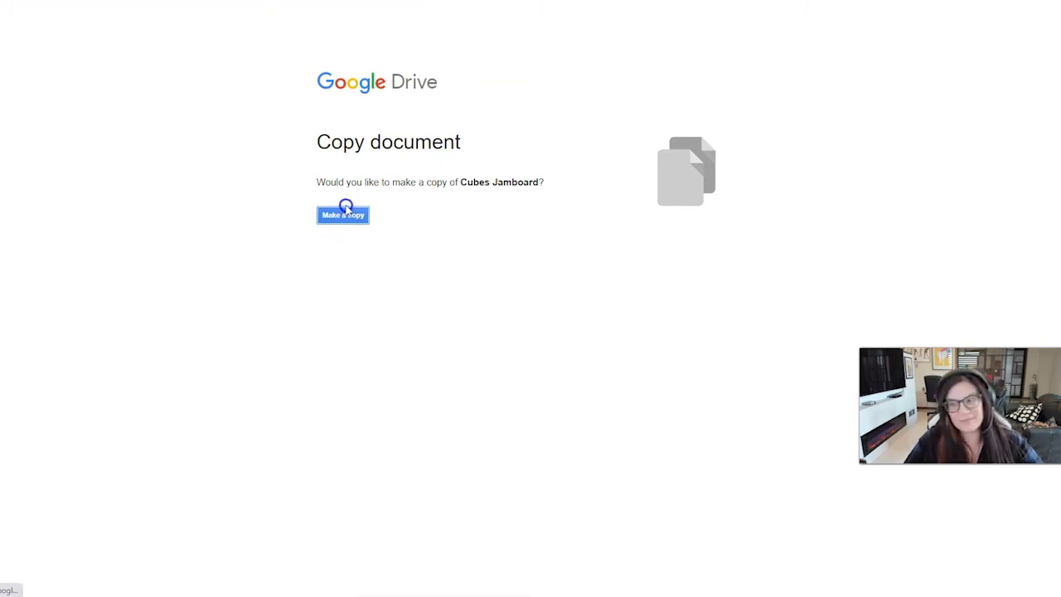
pyautogui.click(351, 209)
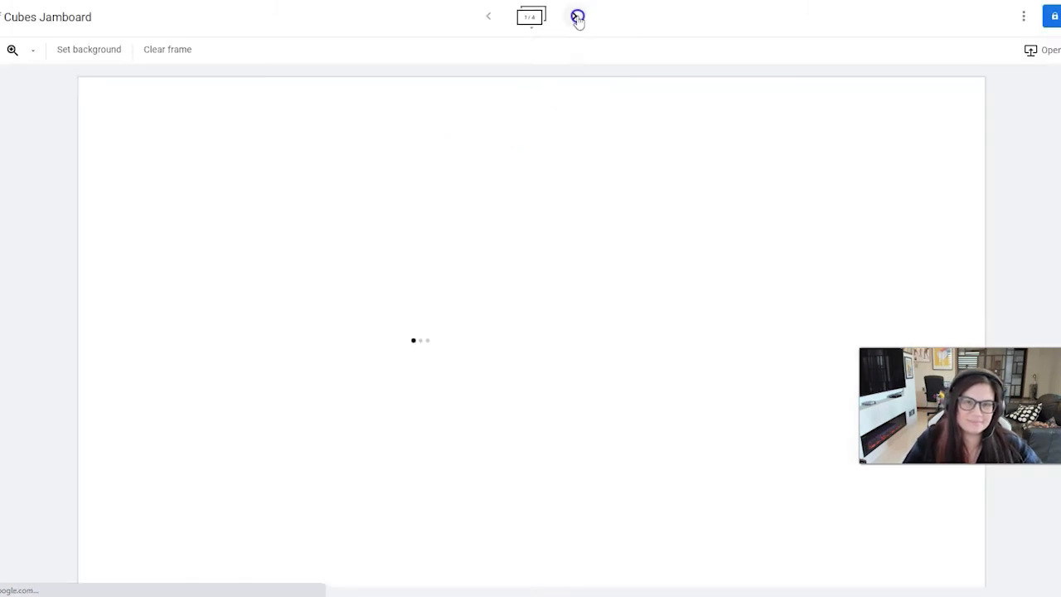
pyautogui.click(575, 15)
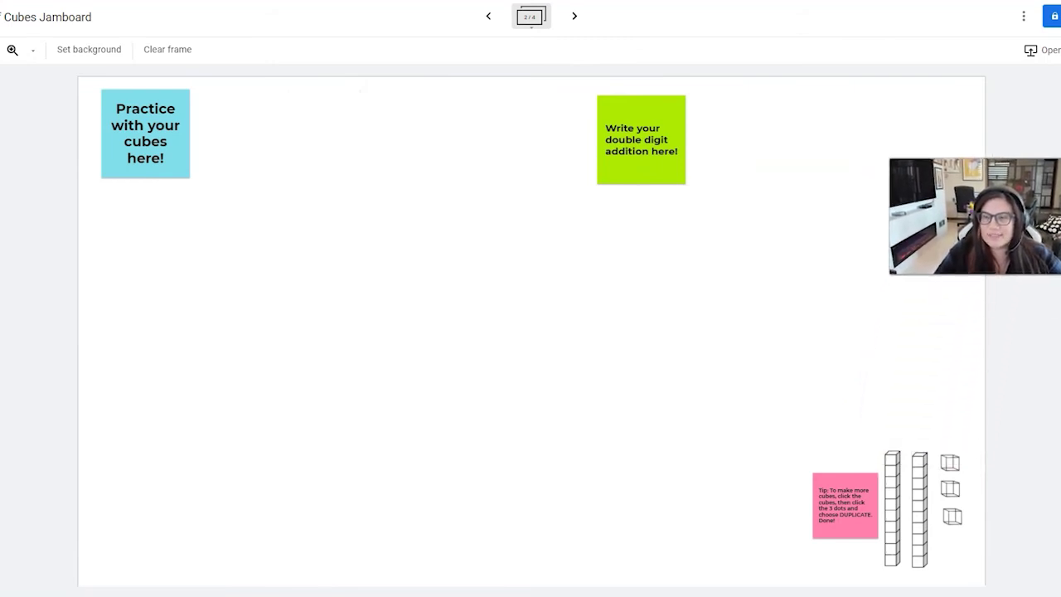
pyautogui.hotkey('alt', 'Tab')
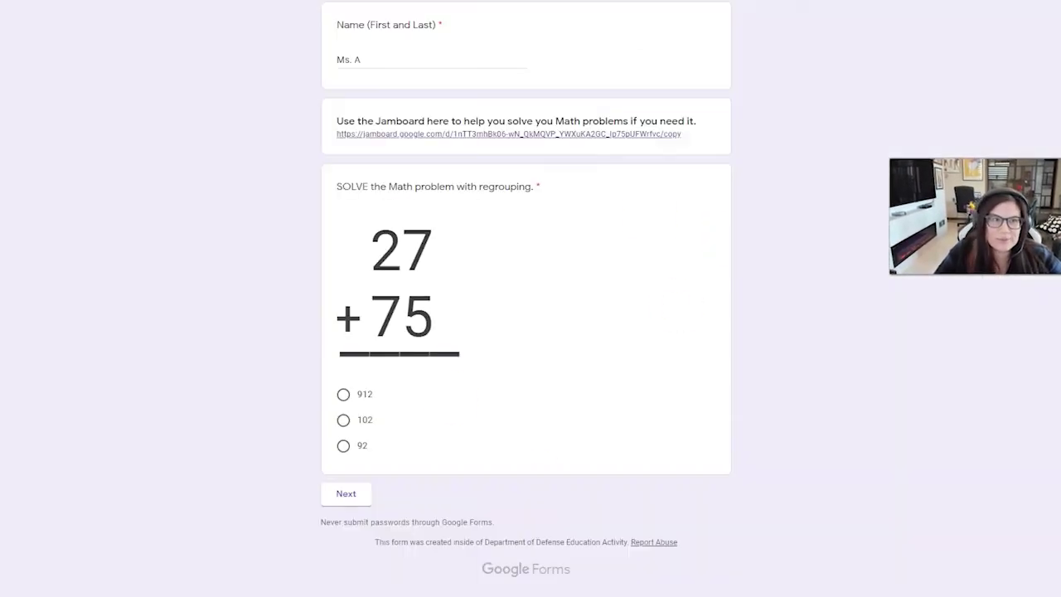
# Answer 912 to 27 + 75 and continue into the LEARN re-teach section.
pyautogui.click(345, 399)
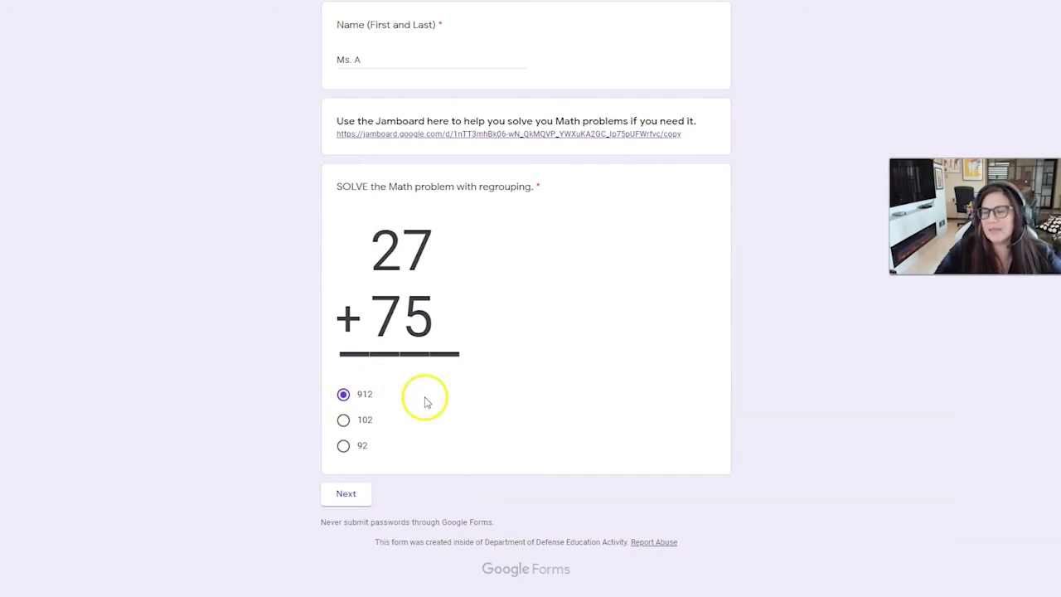
pyautogui.click(345, 493)
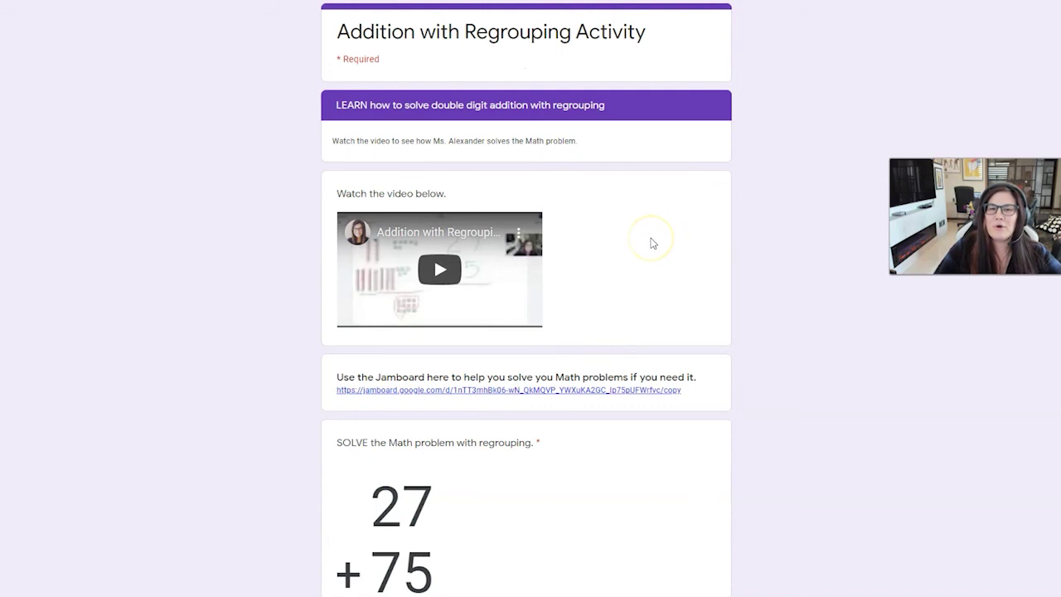
pyautogui.click(653, 235)
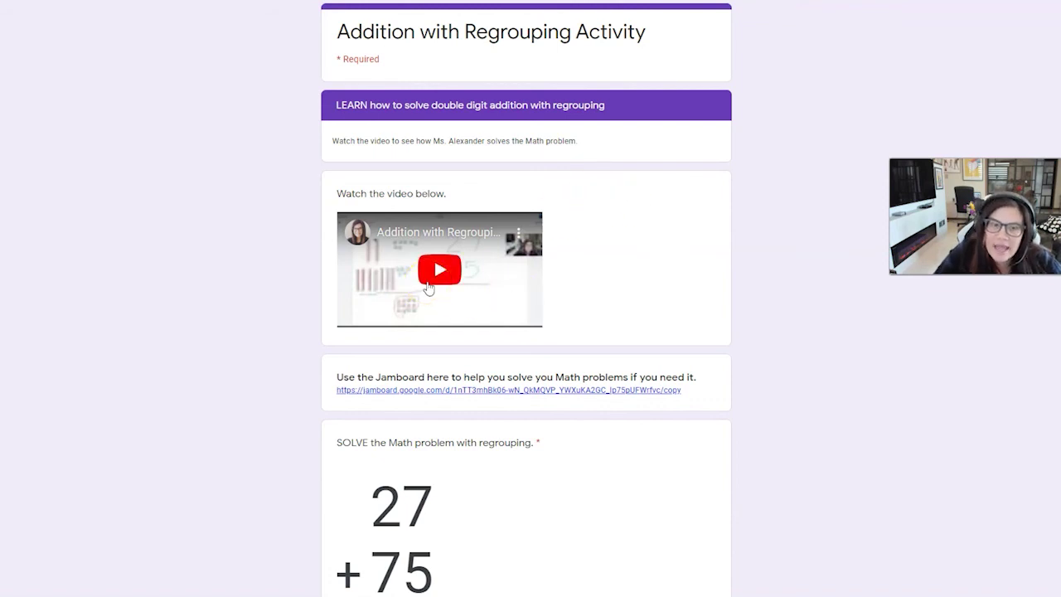
# Choose 102 in the re-teach section and continue to Practice More.
pyautogui.scroll(-3, 429, 288)
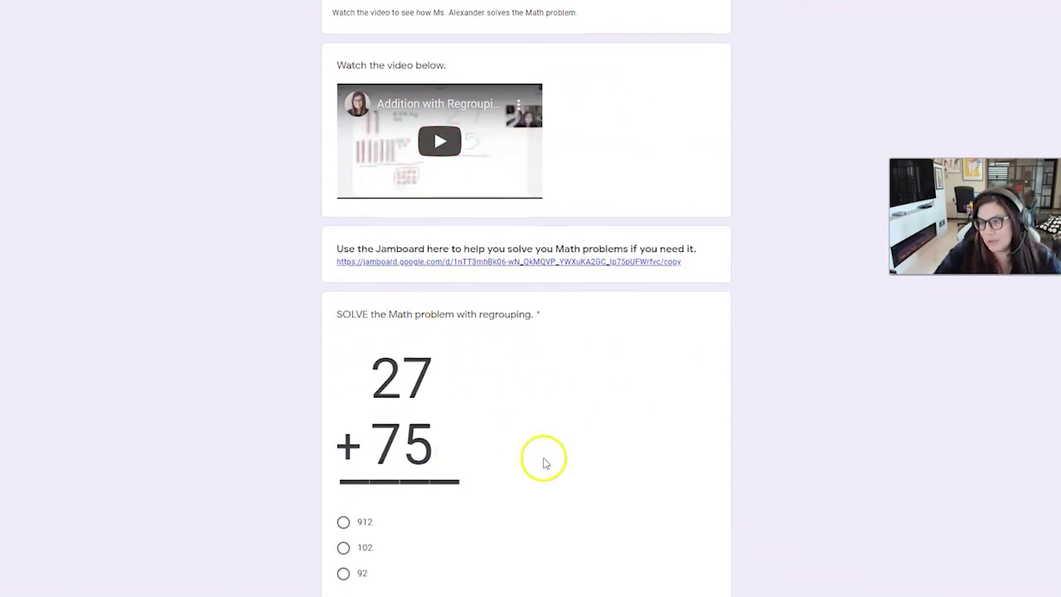
pyautogui.scroll(-3, 547, 461)
pyautogui.click(344, 420)
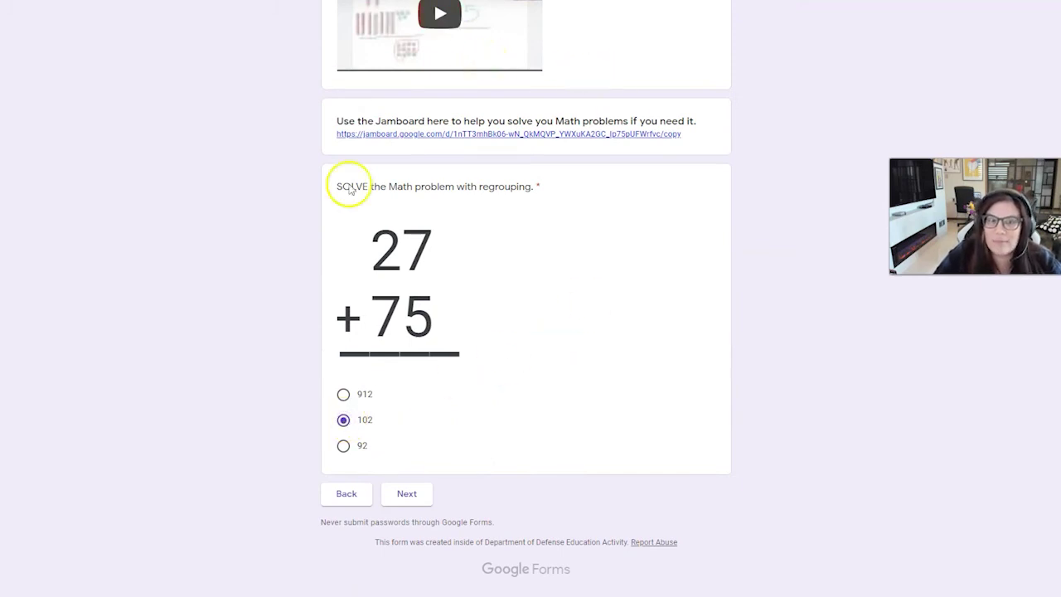
pyautogui.click(409, 494)
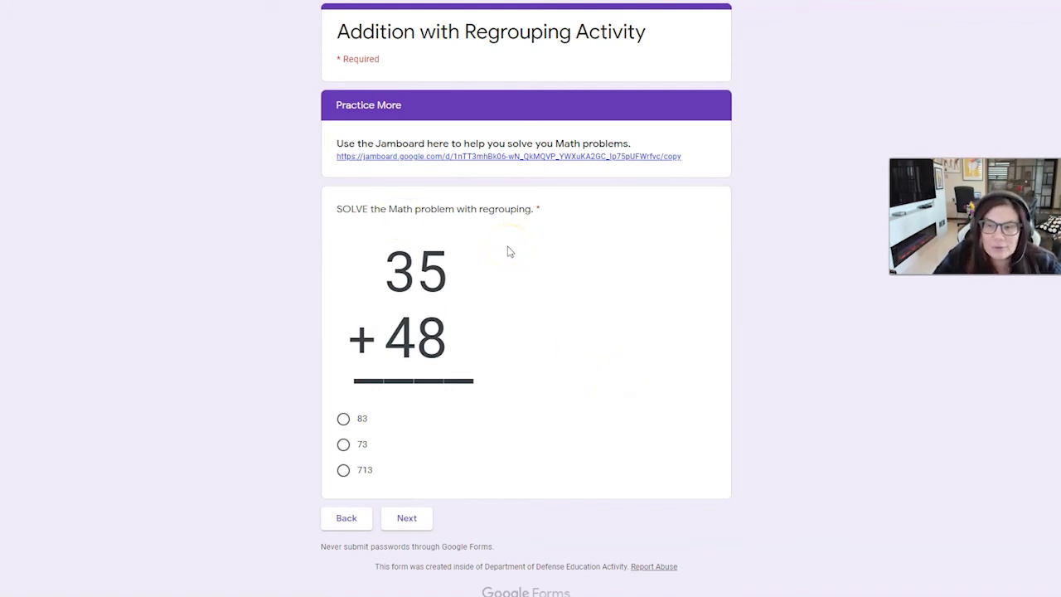
# Answer 83 on the regrouping question and continue to the next section.
pyautogui.scroll(-1, 531, 274)
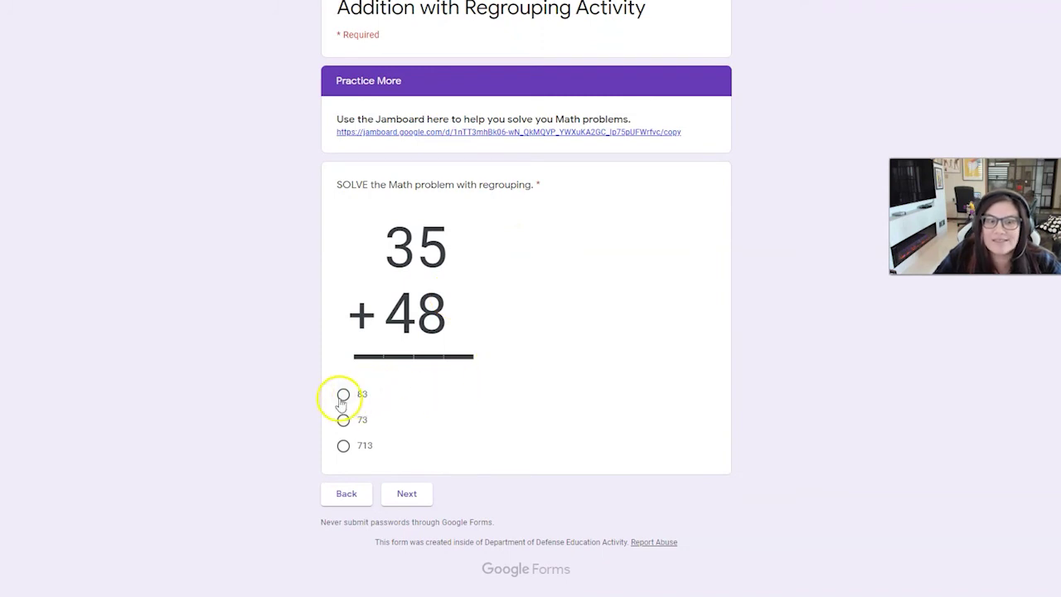
pyautogui.click(343, 394)
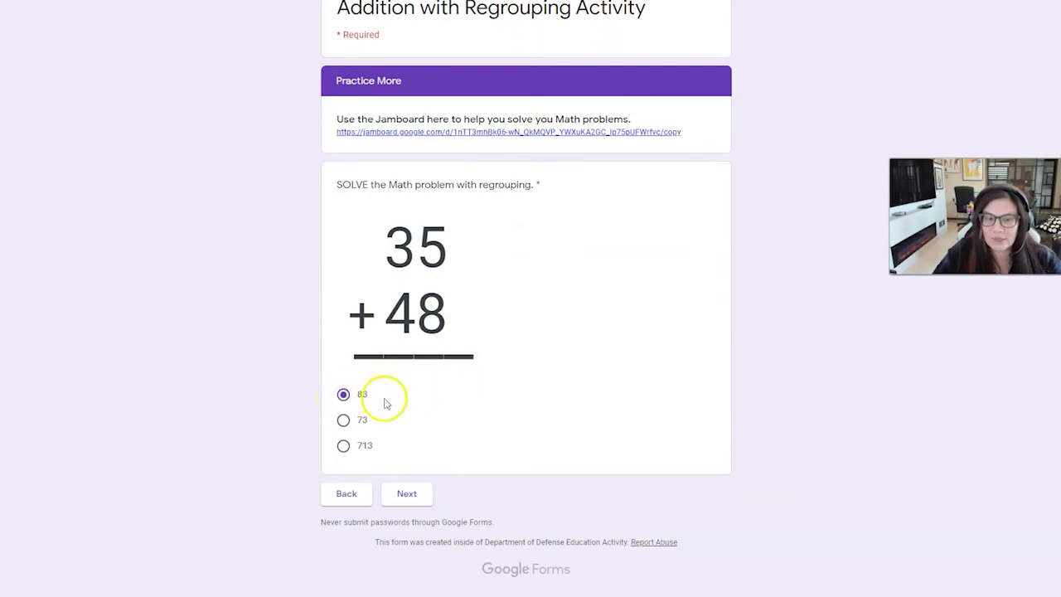
pyautogui.click(406, 496)
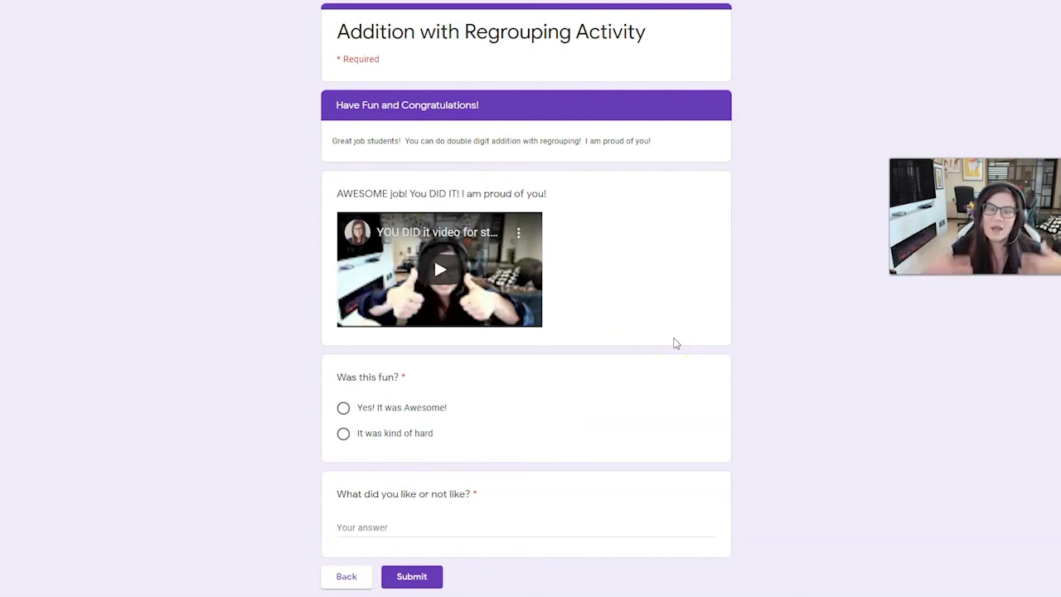
# Pick 'Yes! It was Awesome!', comment 'More of this!! the bunny ears!' and submit the response.
pyautogui.scroll(-1, 539, 302)
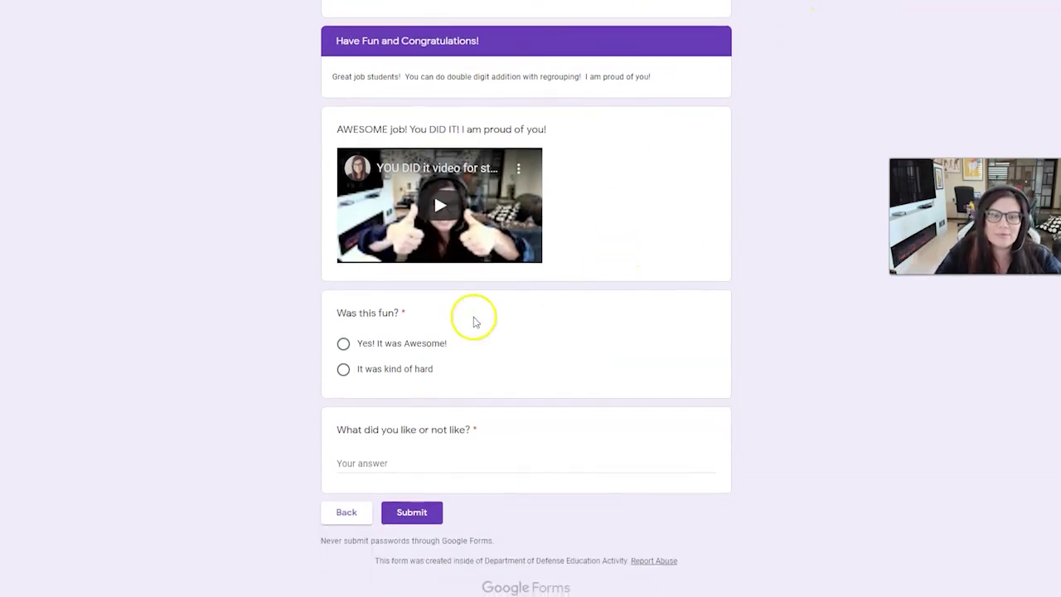
pyautogui.click(344, 345)
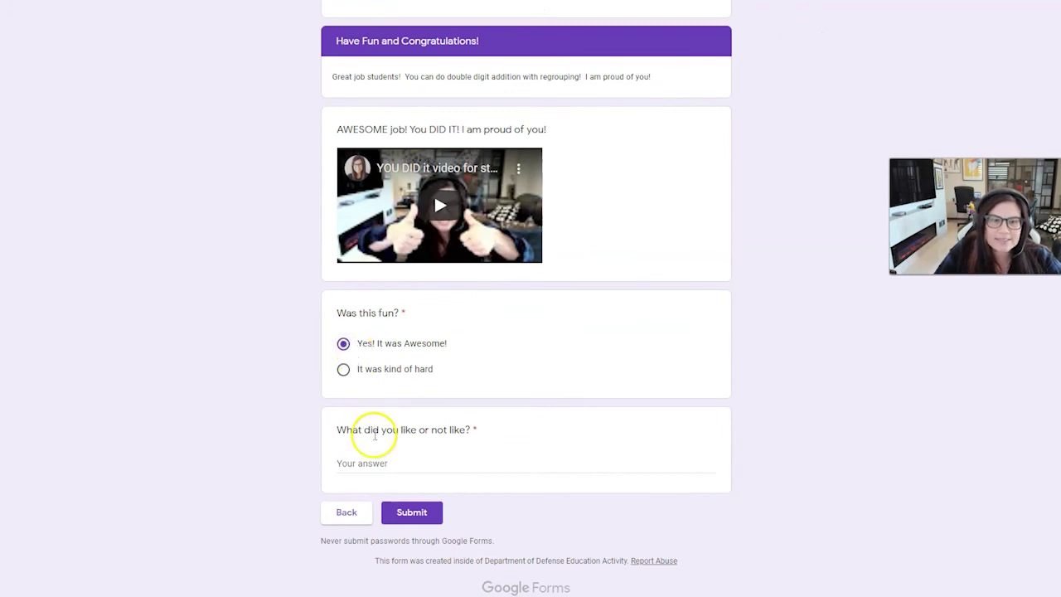
pyautogui.click(362, 464)
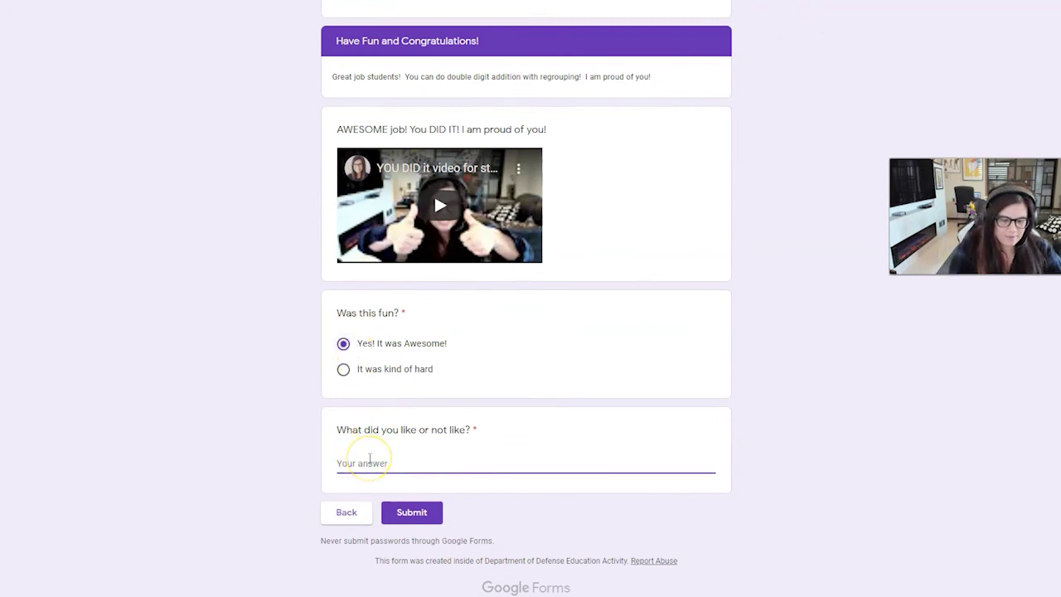
pyautogui.write('More of this!! the bunny ears!')
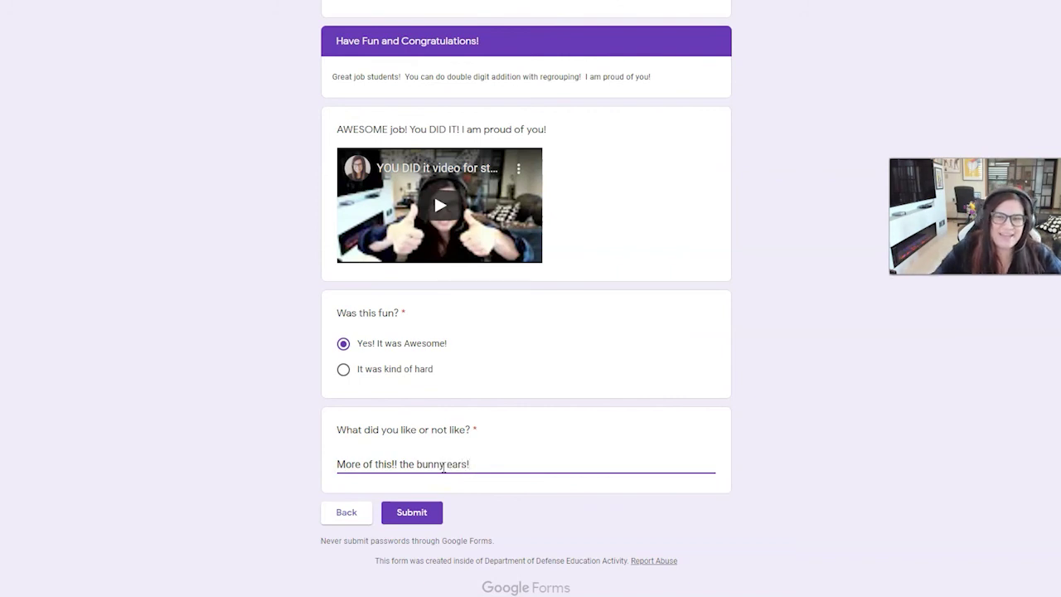
pyautogui.click(284, 351)
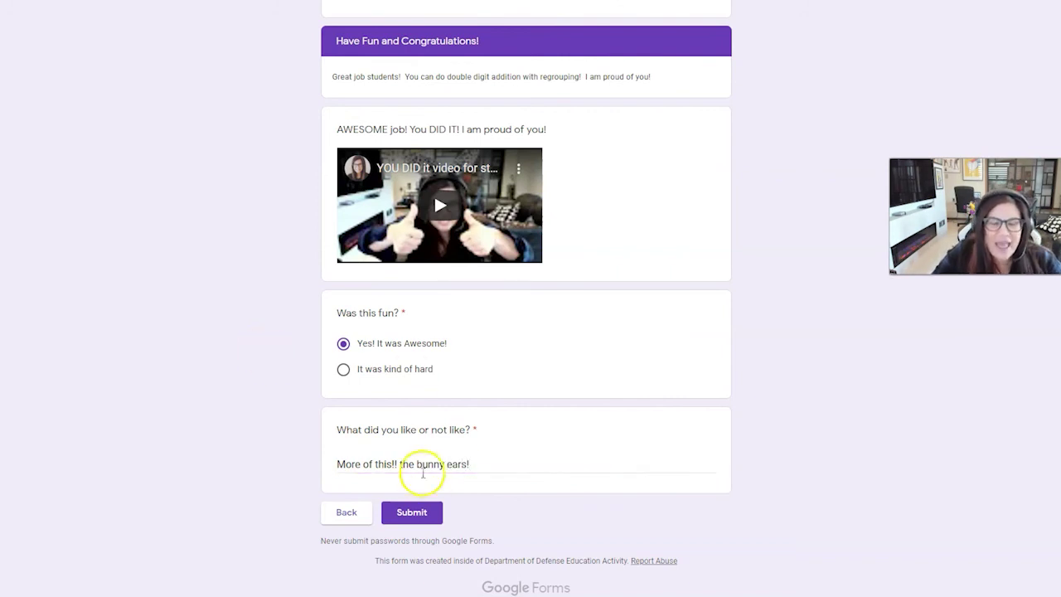
pyautogui.click(419, 511)
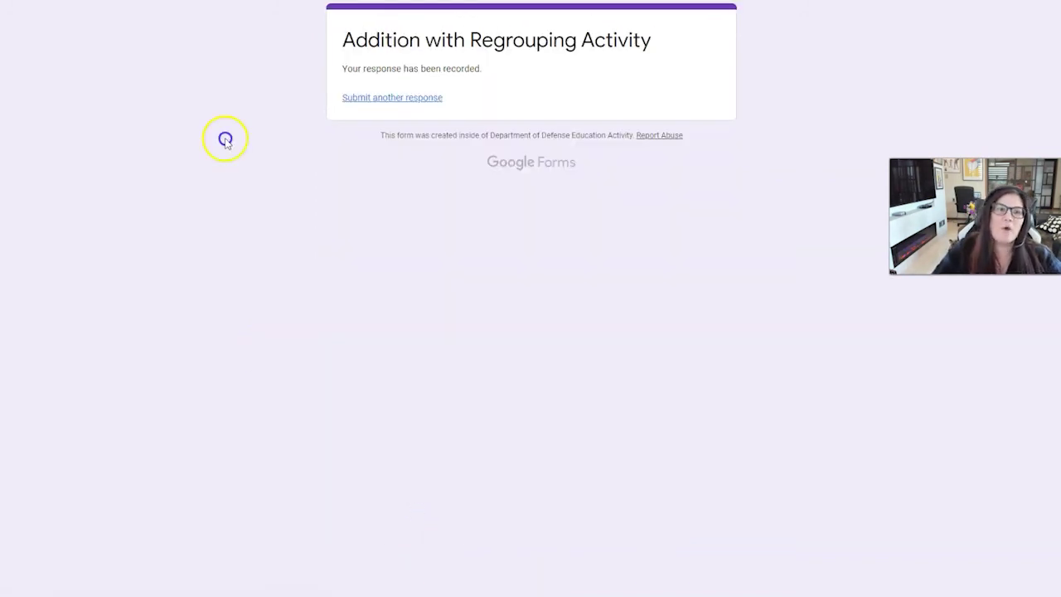